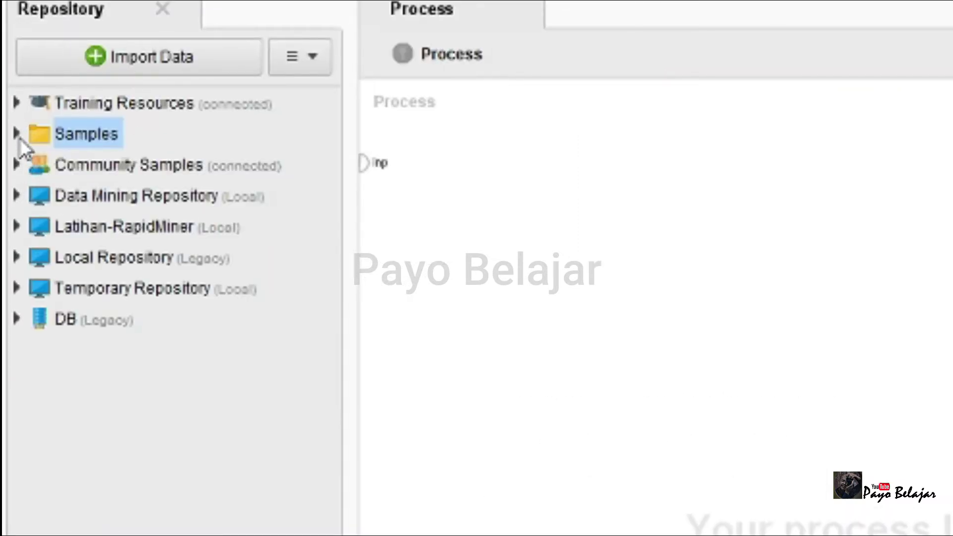
Add the Iris dataset from the Samples data folder to the process canvas
click(20, 138)
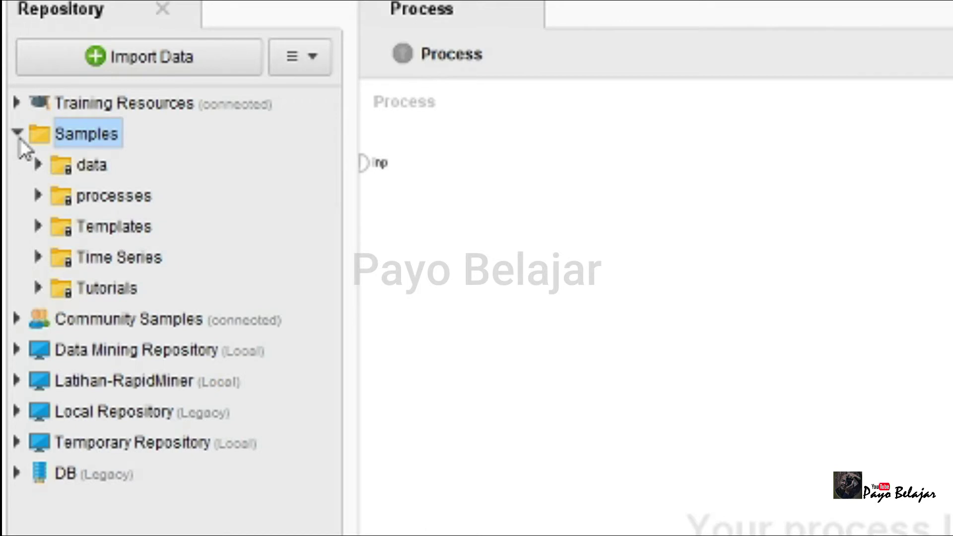
click(39, 165)
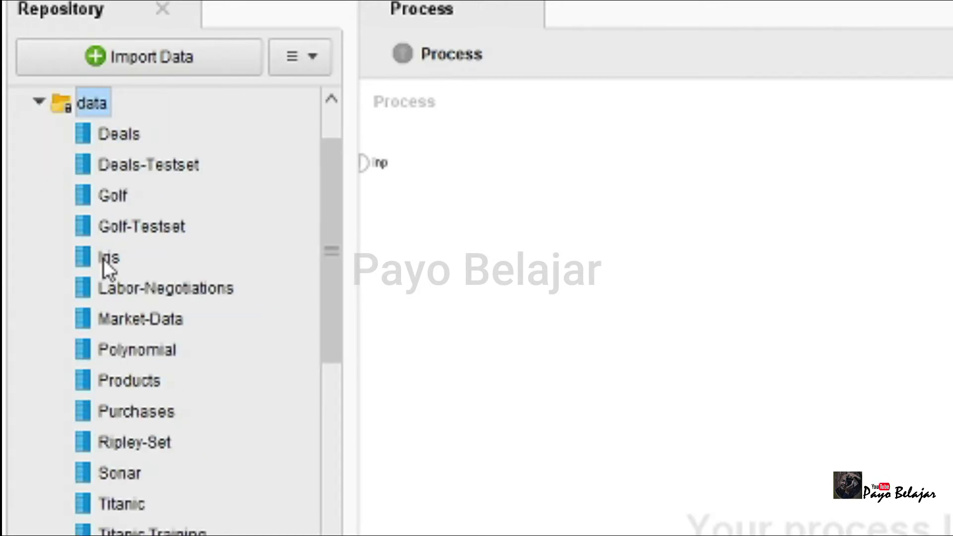
mouse_move(103, 258)
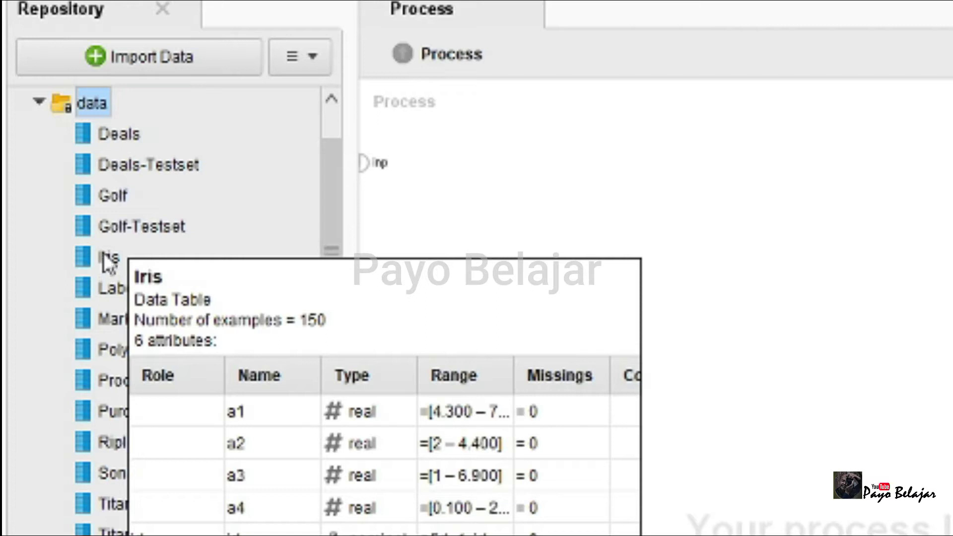
drag(103, 258, 520, 314)
drag(203, 174, 199, 174)
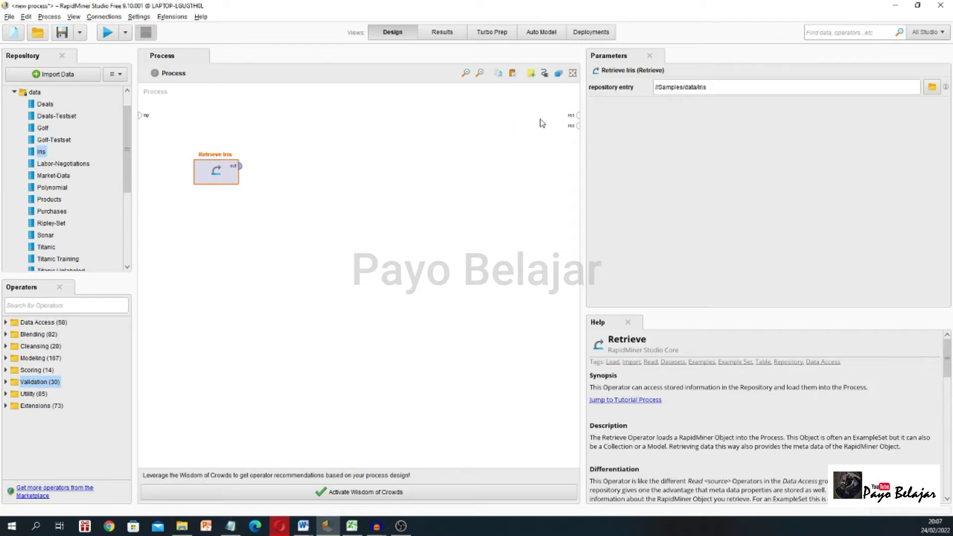
Connect the Retrieve Iris output to the first process result port and run the process
click(241, 167)
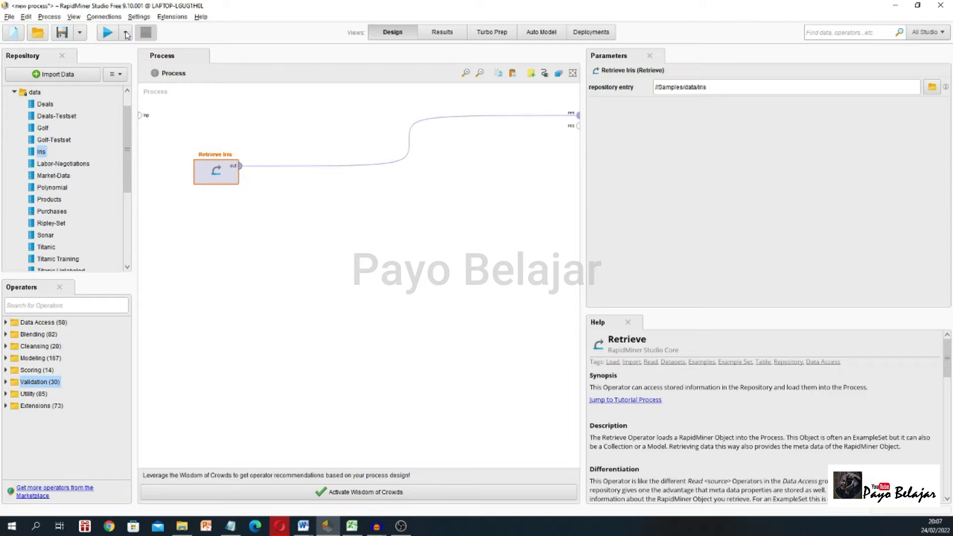
click(106, 33)
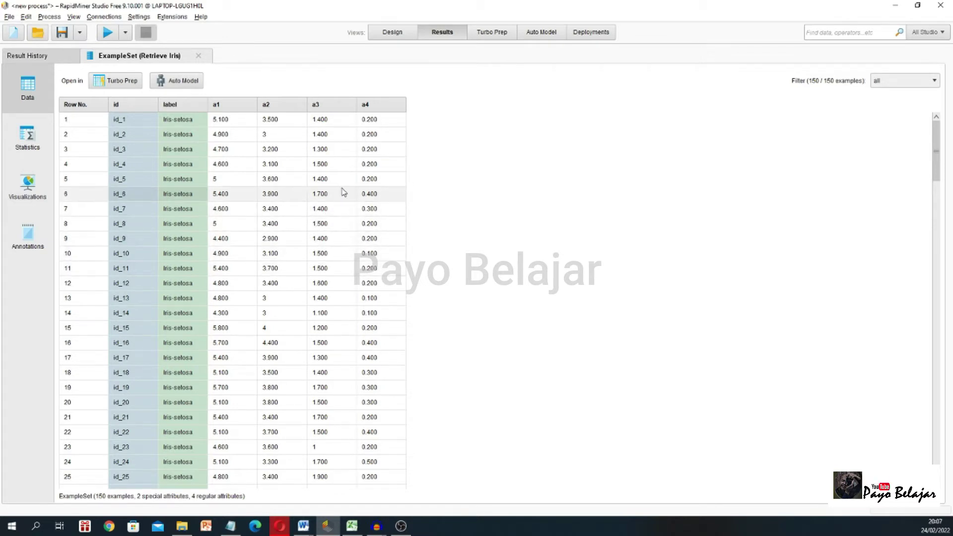
Return to the process design and insert a Select Attributes operator on the connection after Retrieve Iris
click(393, 34)
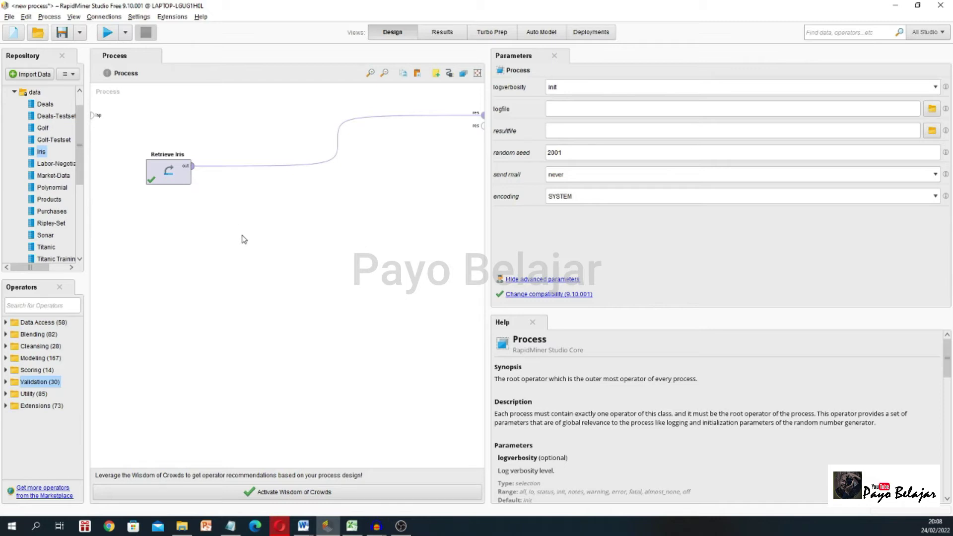
click(52, 308)
text(sel)
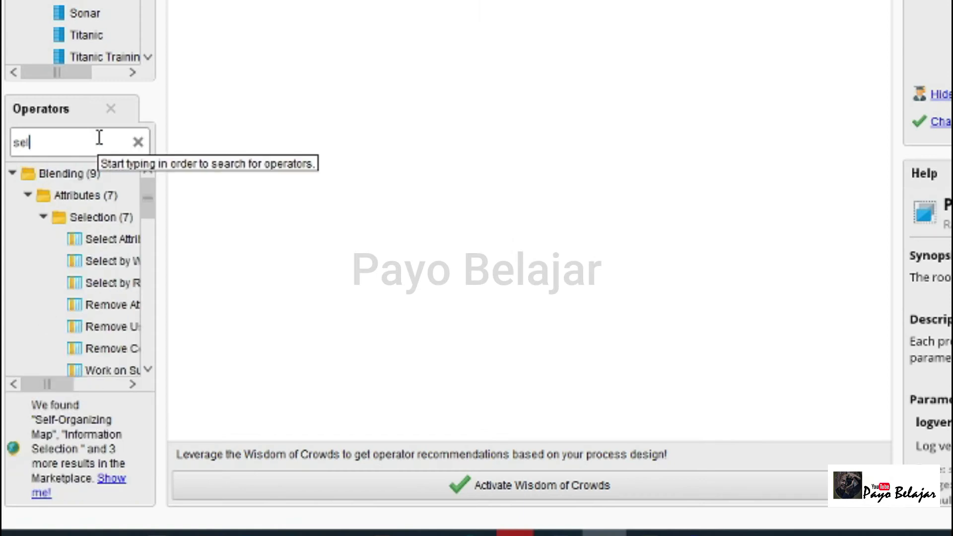
text(ec)
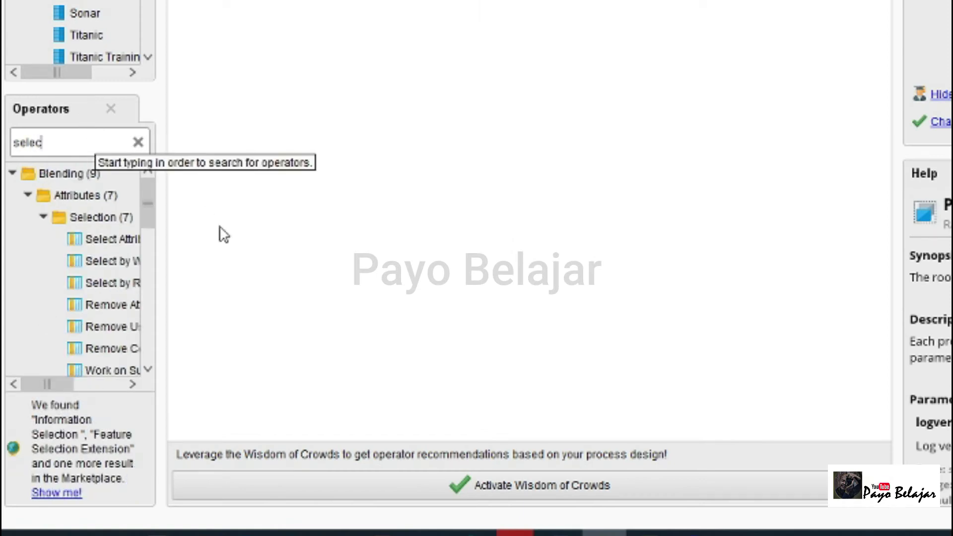
drag(161, 255, 220, 263)
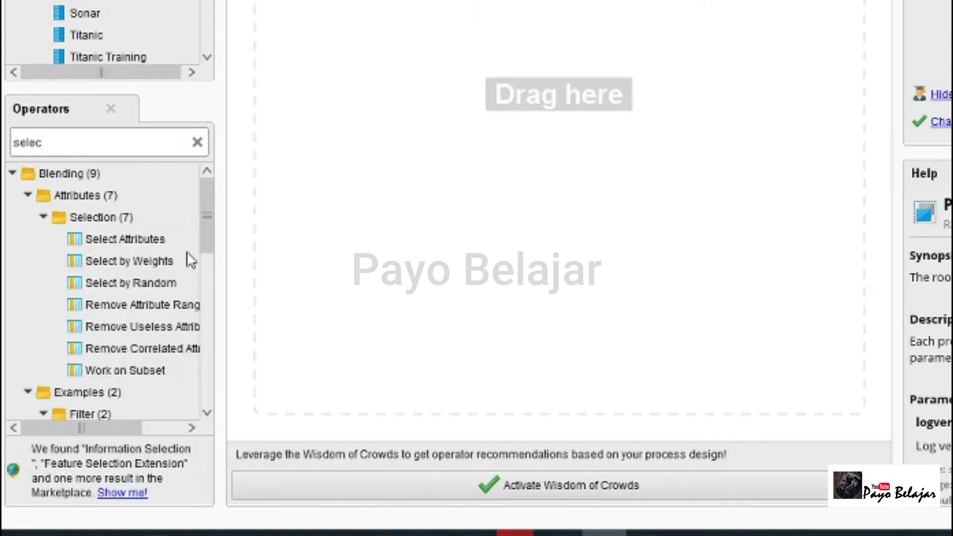
drag(132, 243, 351, 33)
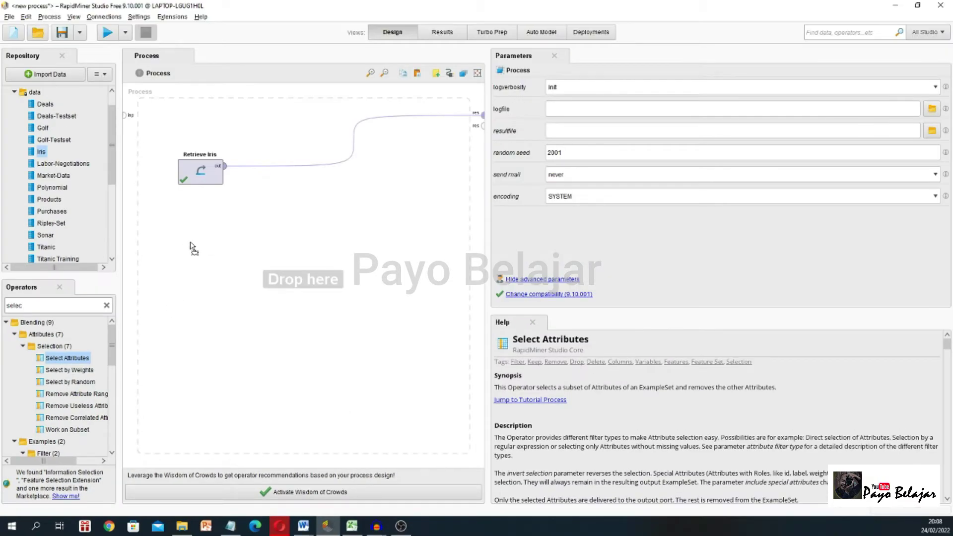
drag(191, 247, 298, 173)
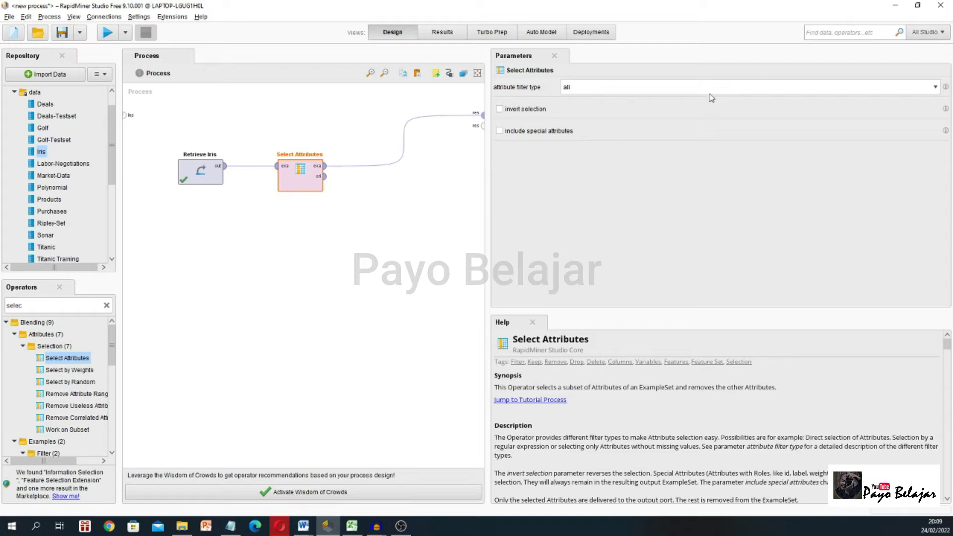
Set the Select Attributes filter type to subset and choose attributes a1, a2, a3 and a4
click(918, 88)
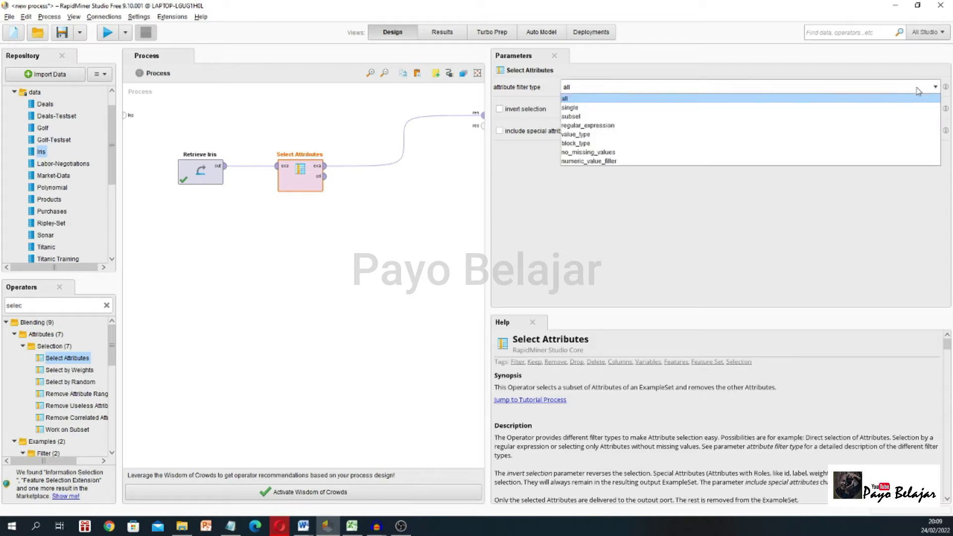
click(819, 119)
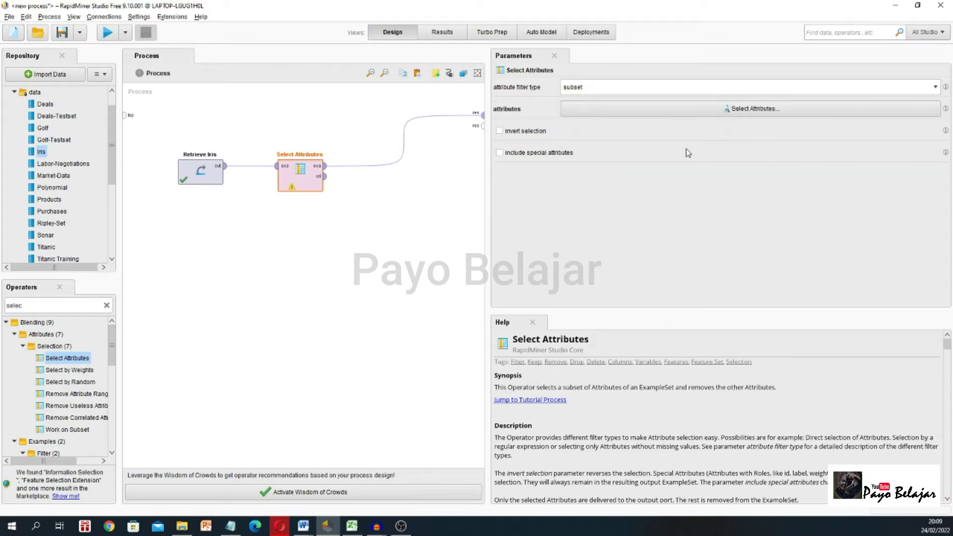
click(695, 115)
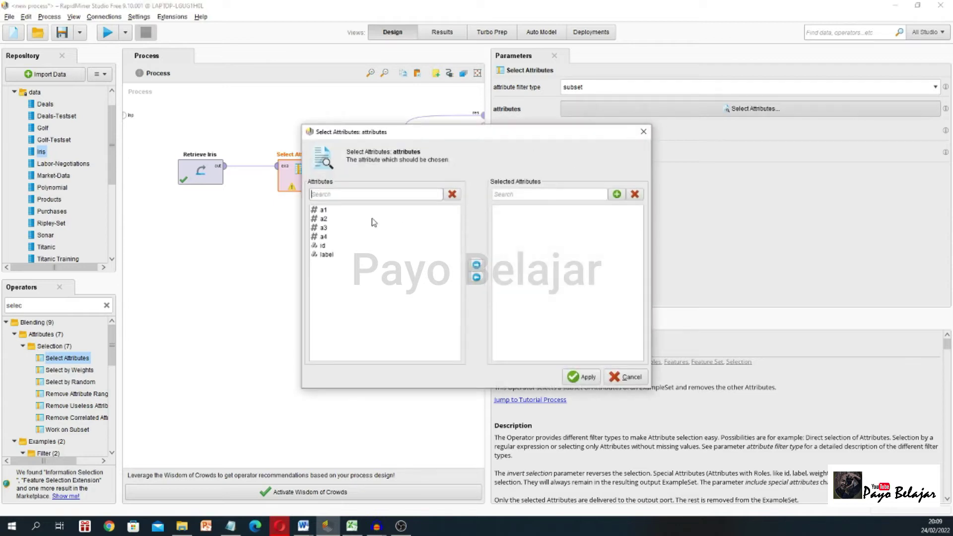
click(329, 211)
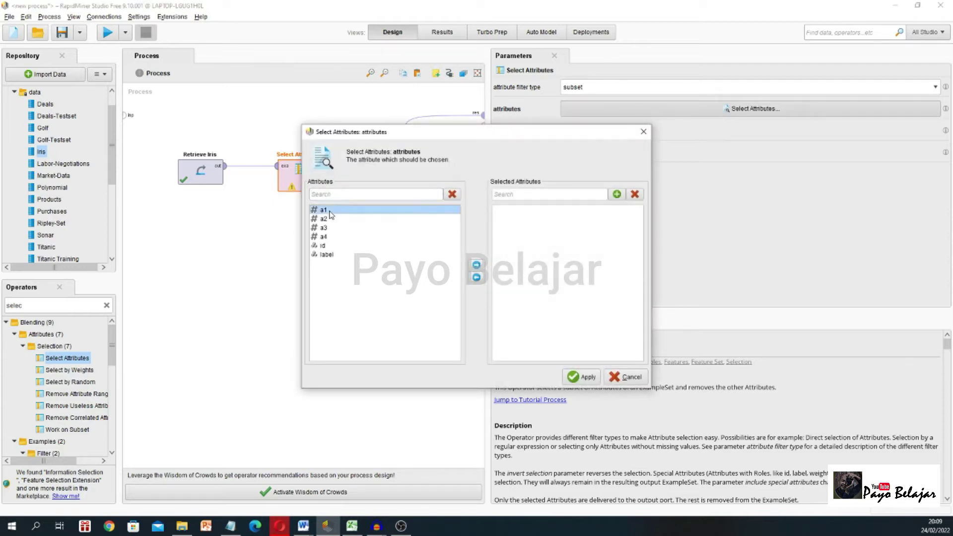
shift+click(333, 237)
click(477, 266)
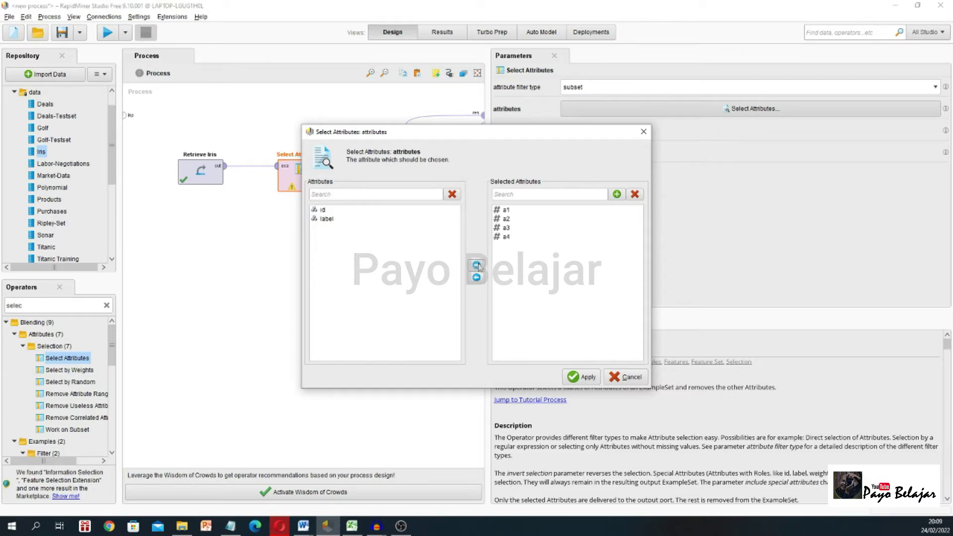
click(585, 378)
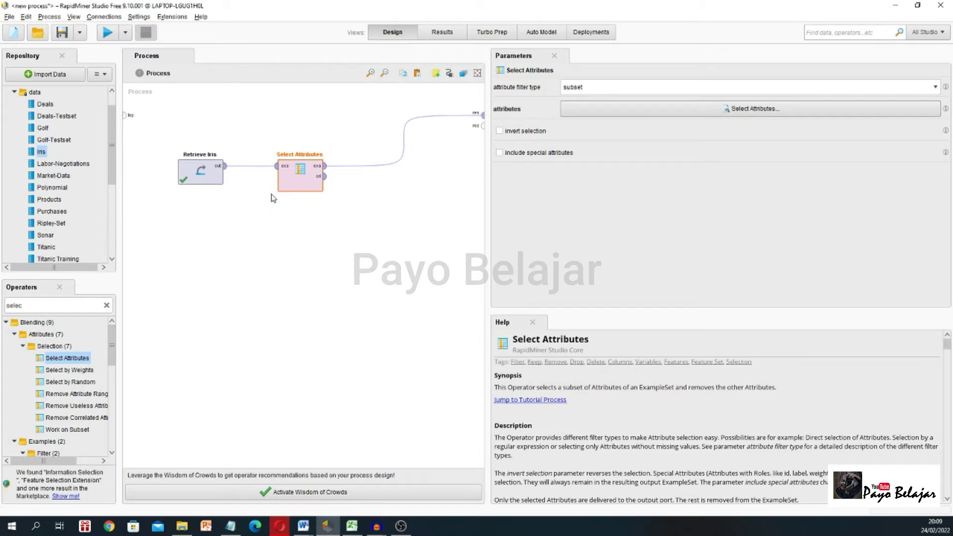
Find the k-Means operator and insert it on the connection between Select Attributes and the result port
double_click(88, 306)
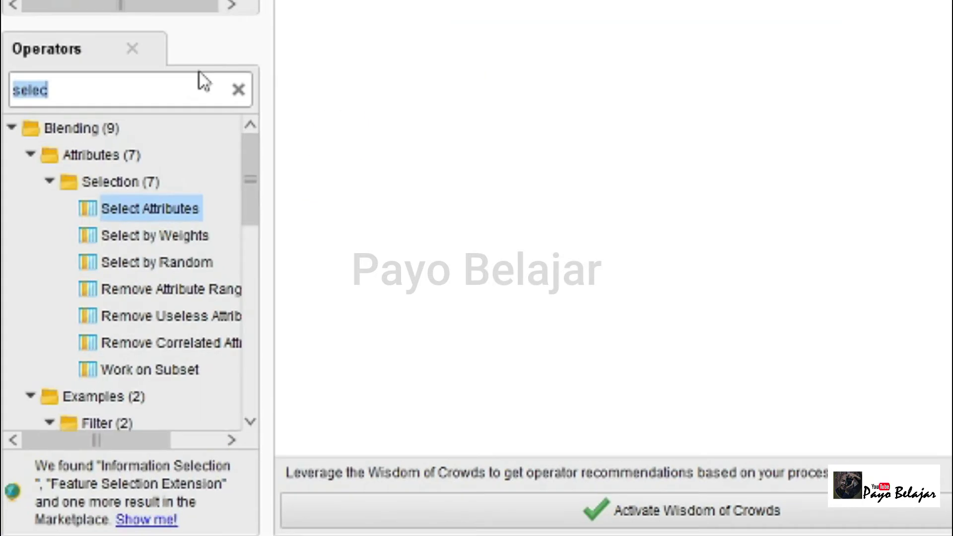
text(kme)
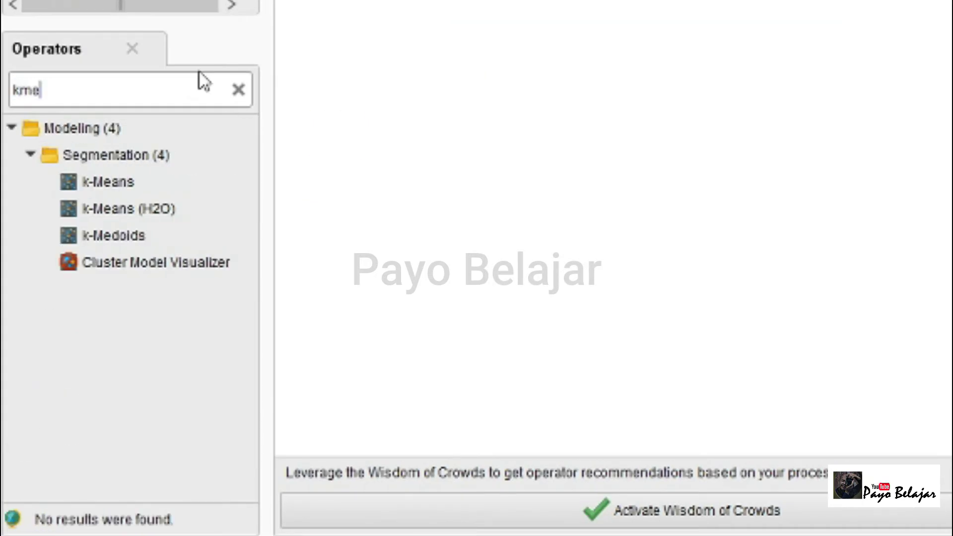
drag(94, 184, 353, 135)
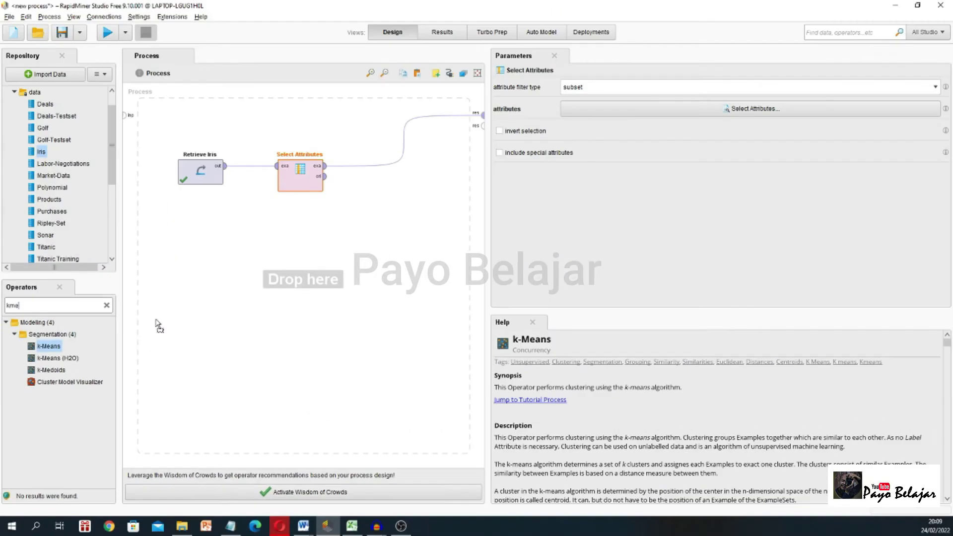
drag(156, 320, 395, 170)
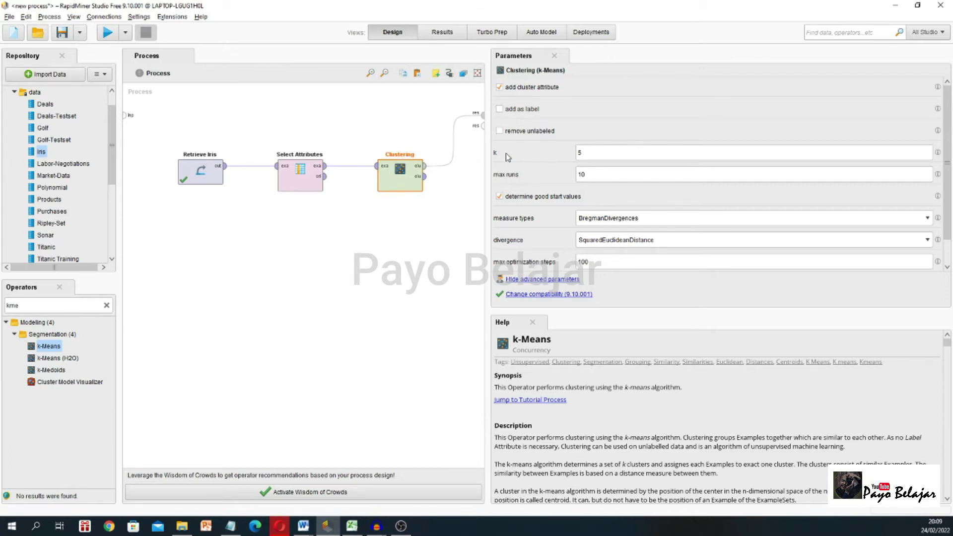
Set the k-Means clustering's k to 5 and run the process
text(5)
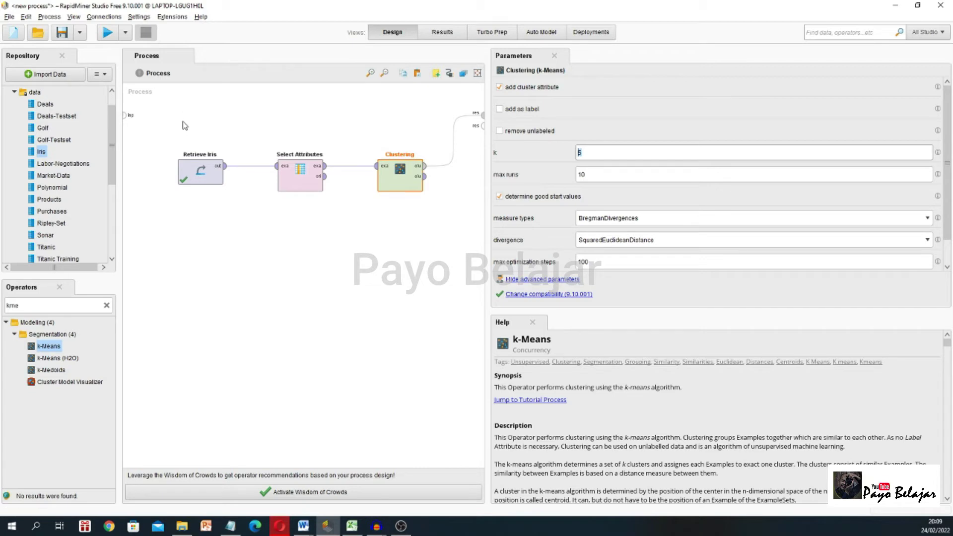
click(233, 125)
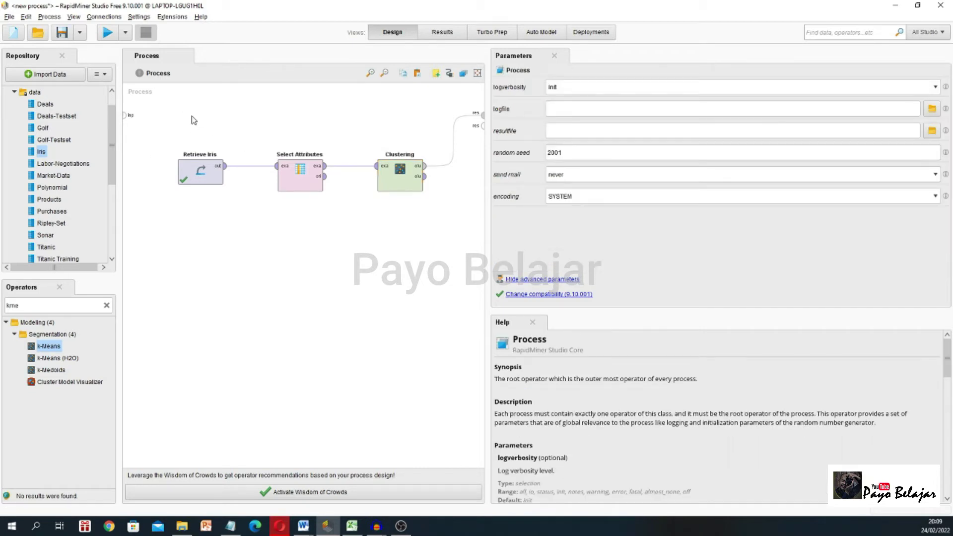
click(108, 33)
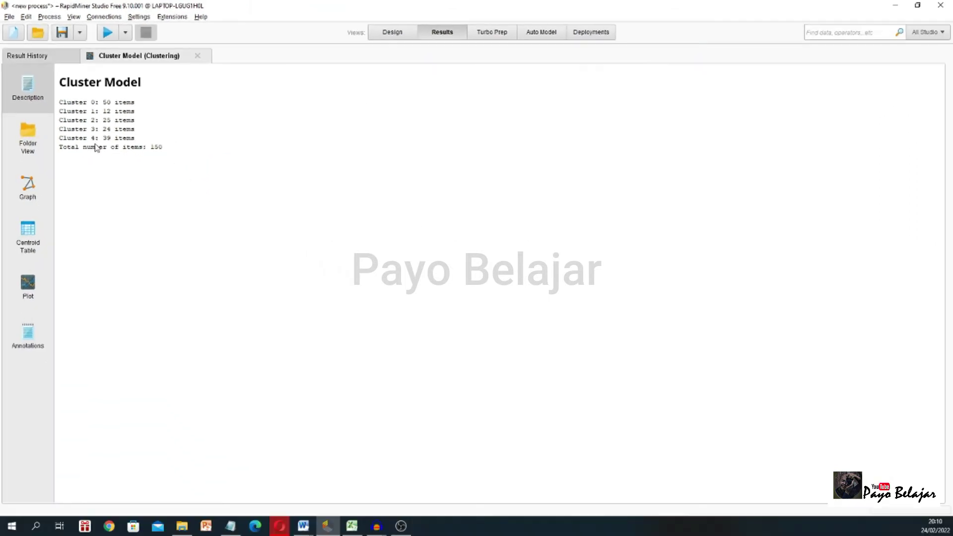
Expand cluster_0 through cluster_4 in the cluster model's folder view to list their members
click(28, 147)
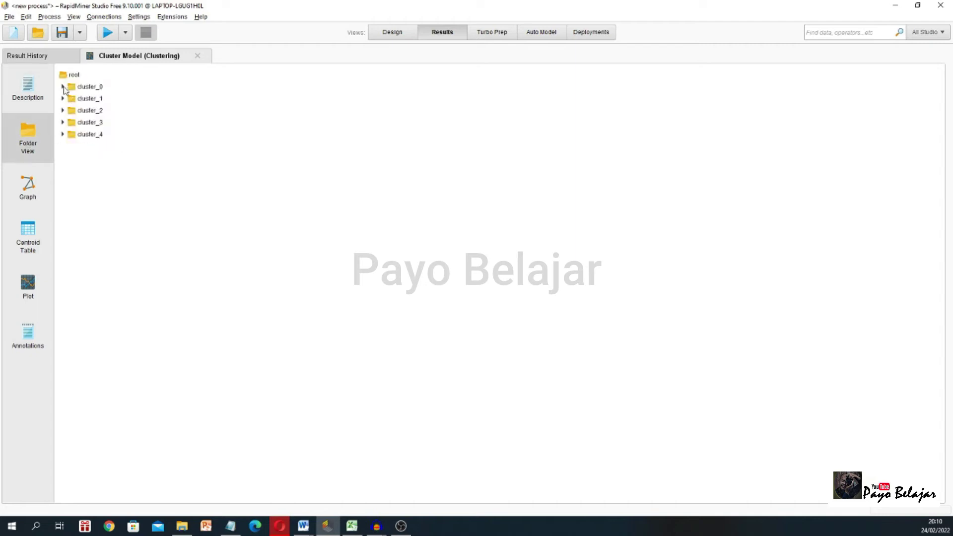
click(62, 87)
scroll(107, 158, down, 2)
scroll(119, 257, down, 3)
scroll(119, 258, down, 1)
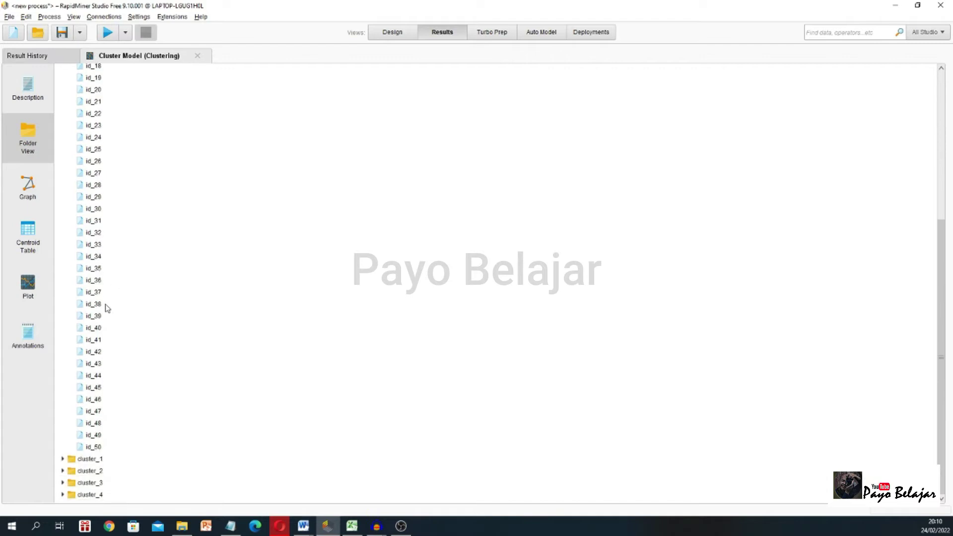
click(63, 459)
scroll(111, 437, down, 1)
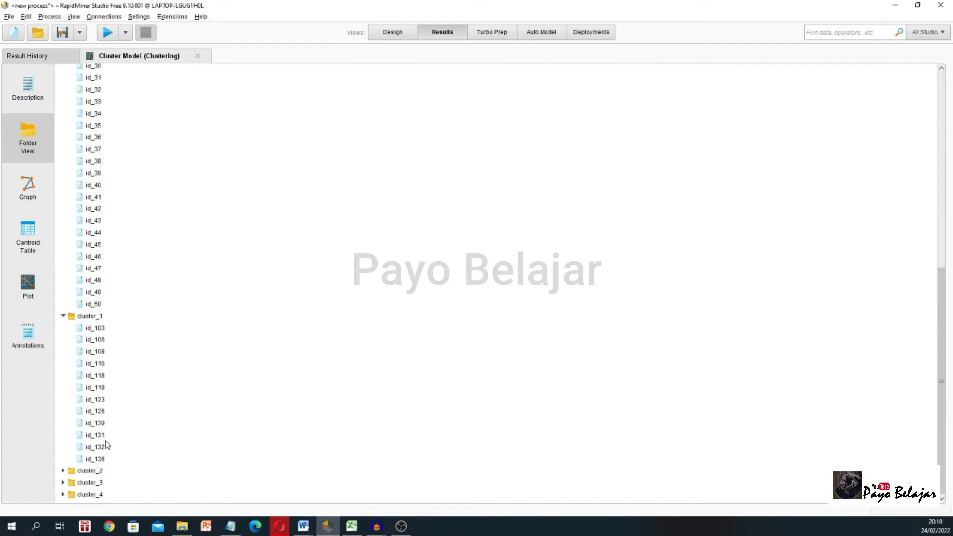
click(63, 471)
scroll(139, 427, down, 2)
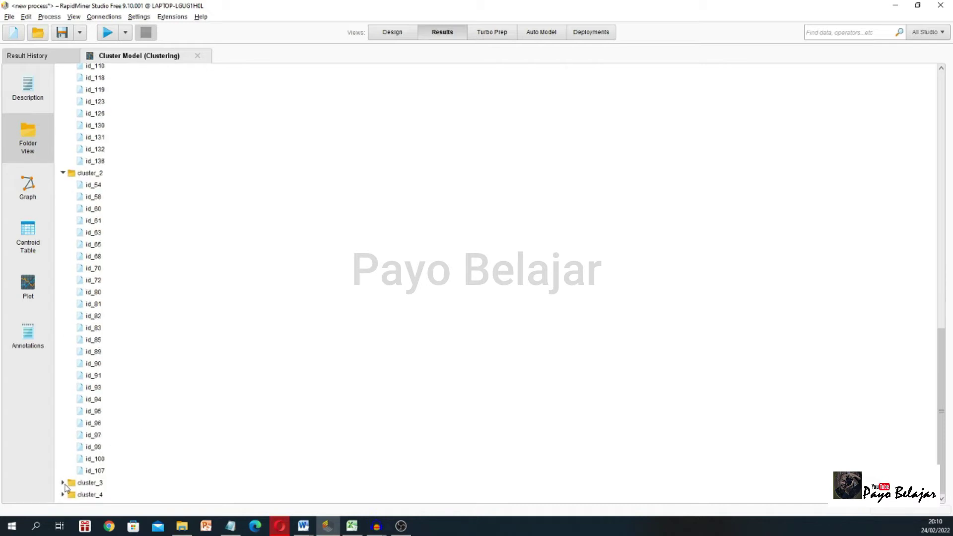
click(63, 482)
scroll(138, 449, down, 1)
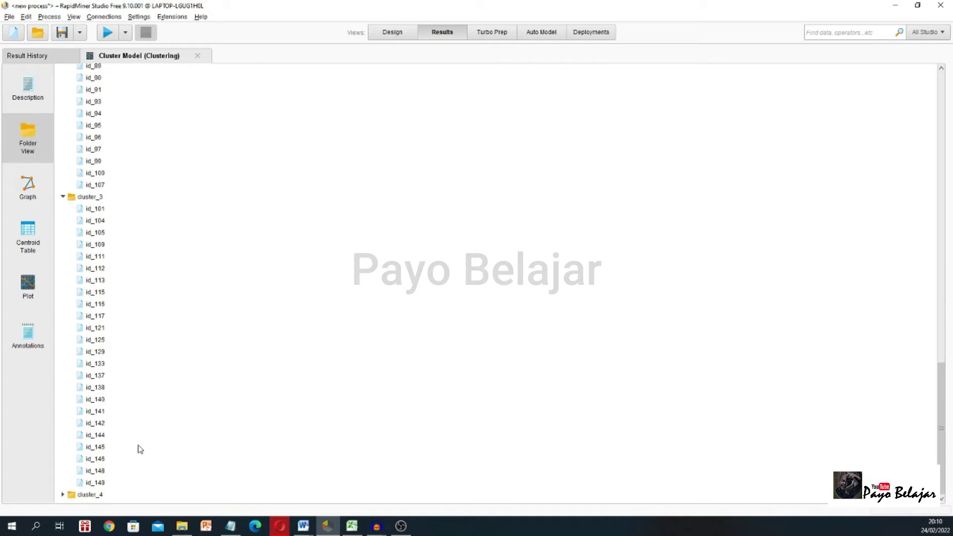
click(63, 494)
Review the member IDs in the expanded cluster folders from cluster_0 to cluster_4
scroll(162, 325, up, 10)
scroll(146, 299, up, 20)
scroll(164, 214, up, 4)
scroll(181, 181, down, 9)
scroll(184, 226, down, 12)
scroll(190, 236, down, 10)
scroll(190, 239, down, 7)
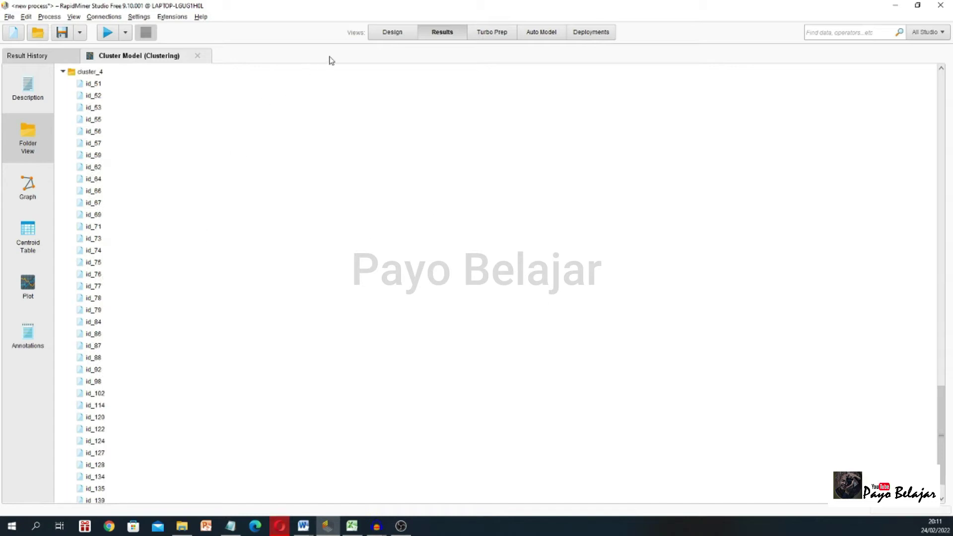
Return to the process design, search the operators for "performance" and place Cluster Distance Performance below the Clustering operator
click(392, 33)
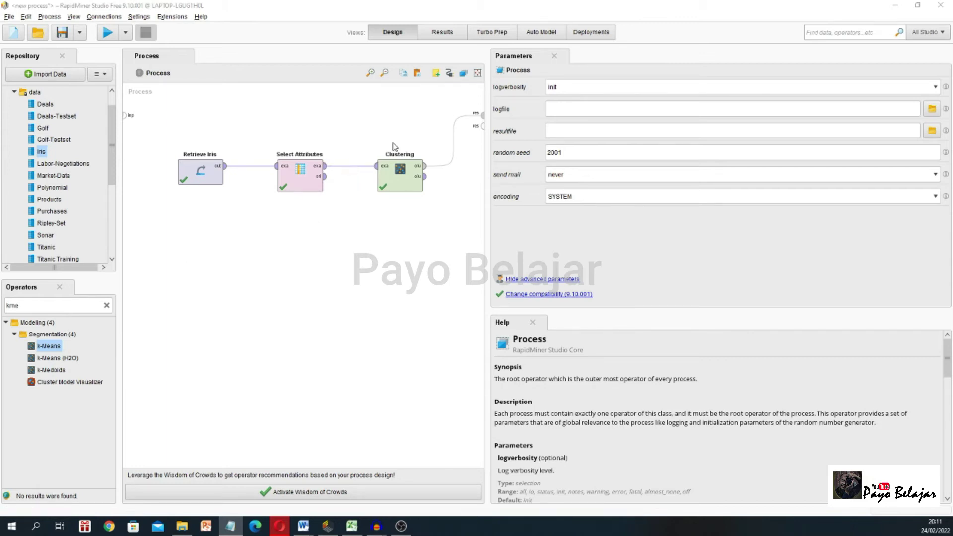
click(73, 304)
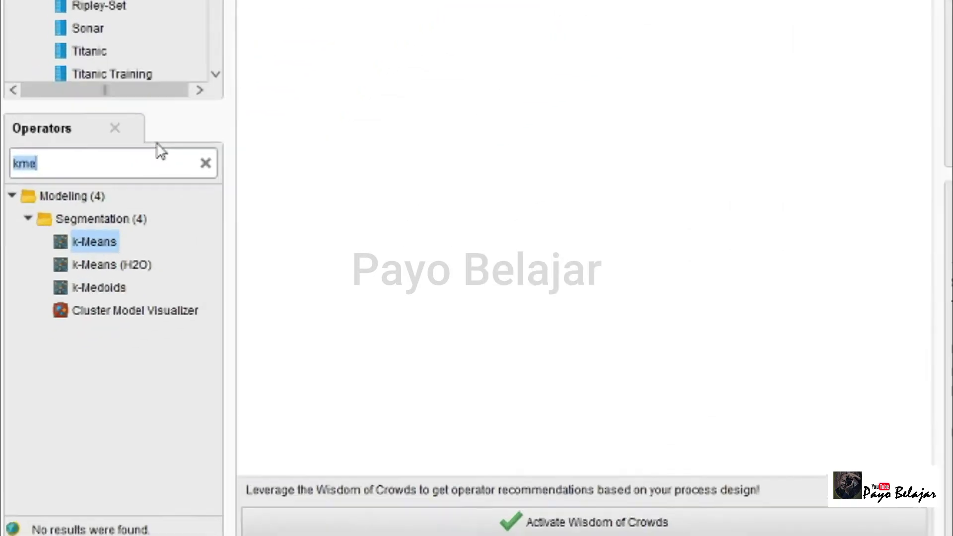
text(pe)
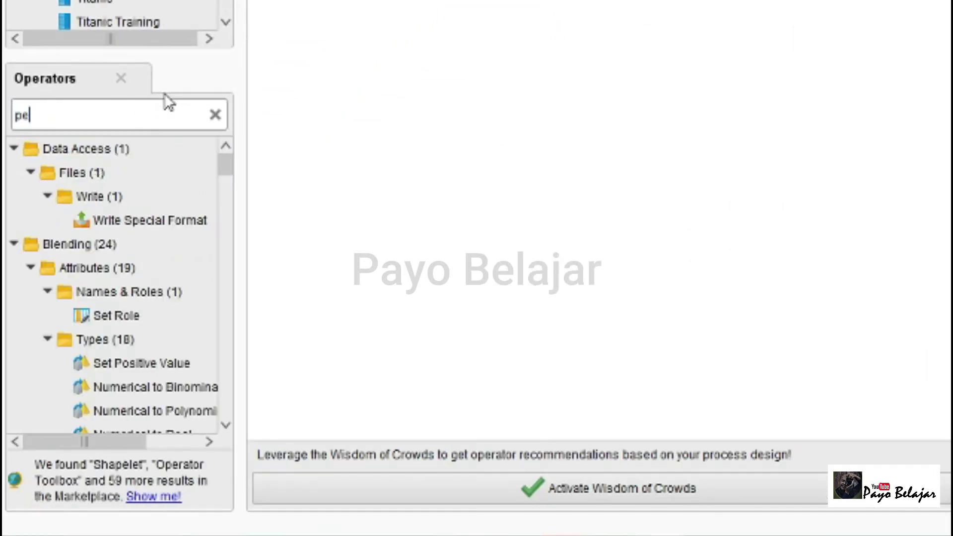
text(rformance)
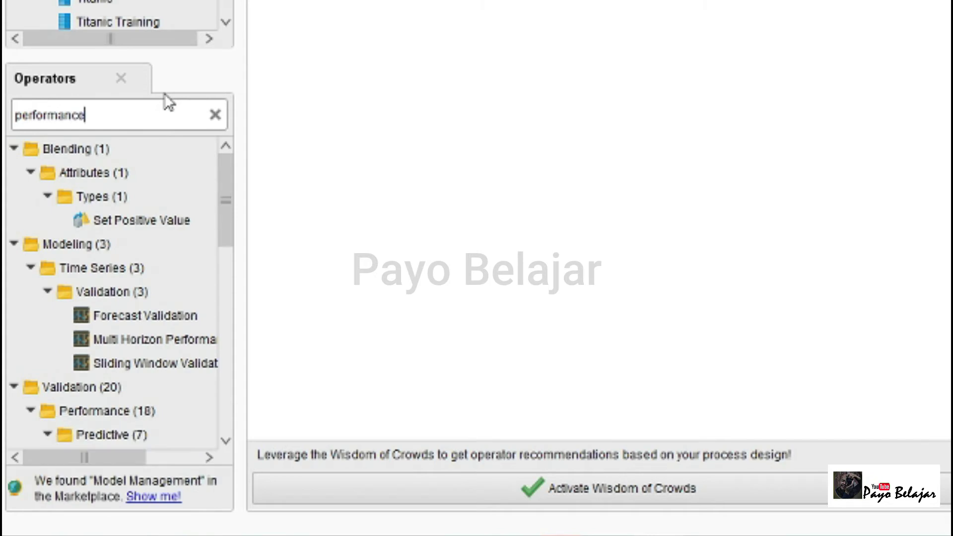
drag(219, 194, 208, 268)
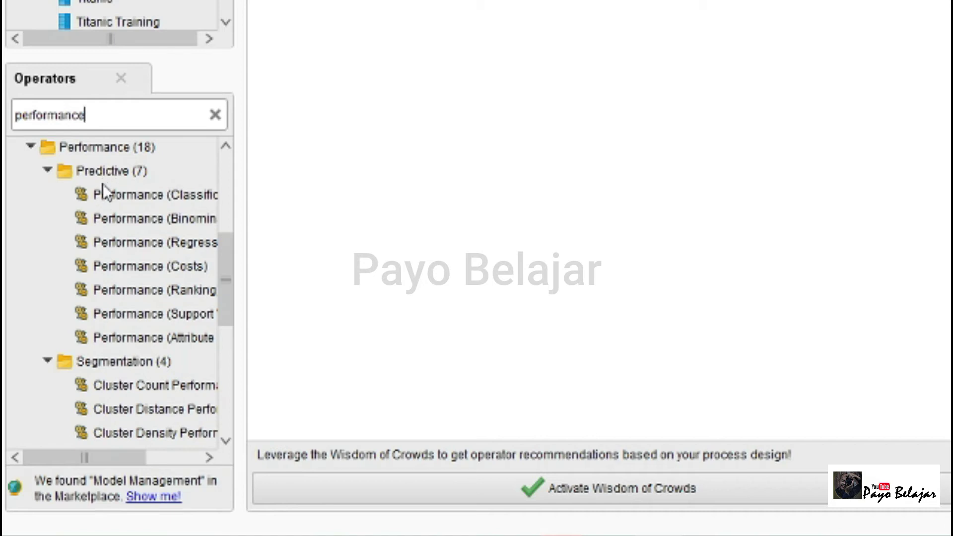
scroll(228, 290, down, 4)
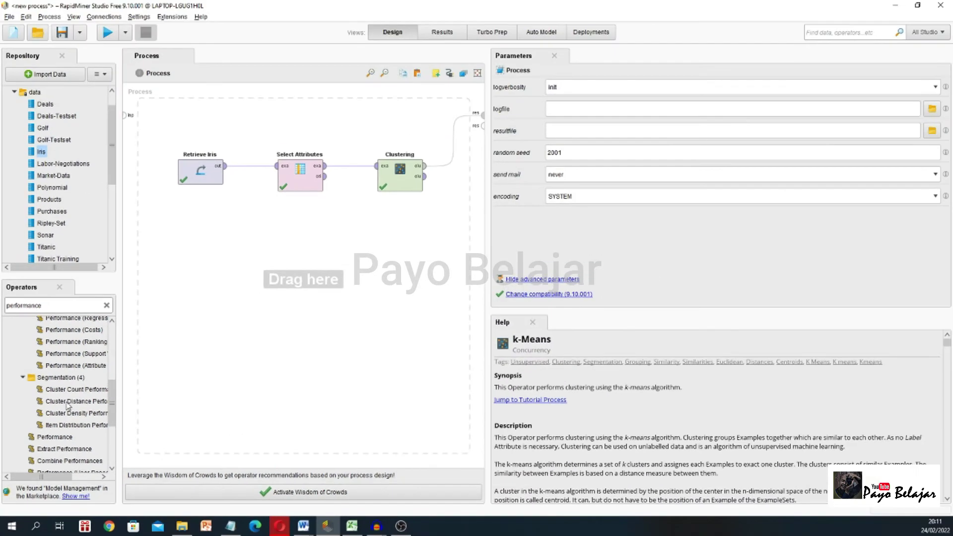
drag(128, 312, 627, 162)
drag(313, 329, 367, 304)
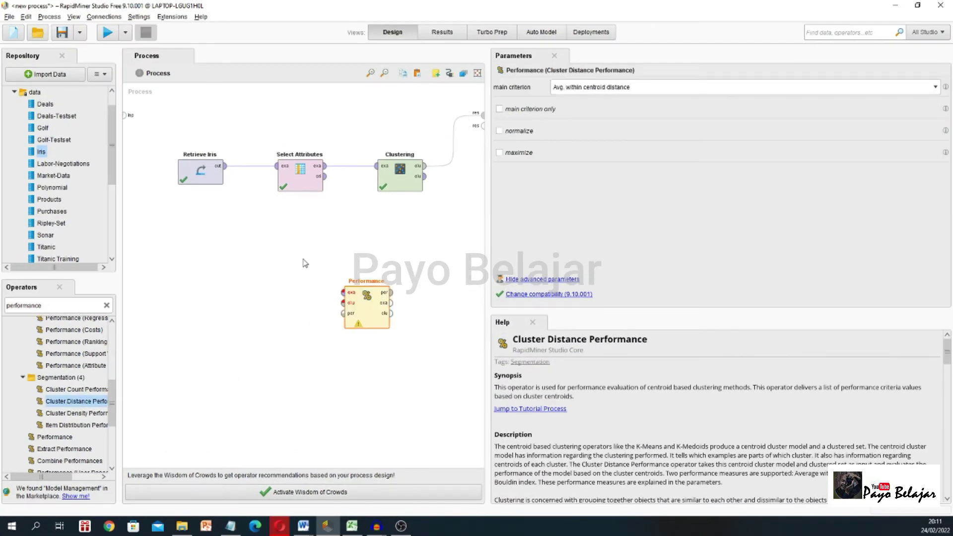
Shift Retrieve Iris, Select Attributes and Clustering toward the process input and widen the process canvas to make room for Performance
click(186, 173)
drag(185, 173, 151, 173)
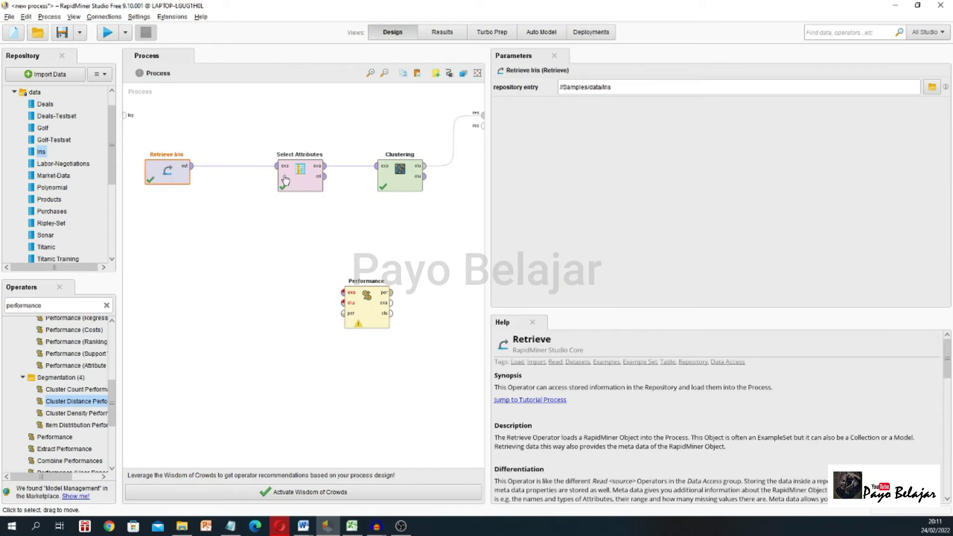
drag(303, 175, 270, 175)
drag(404, 181, 372, 181)
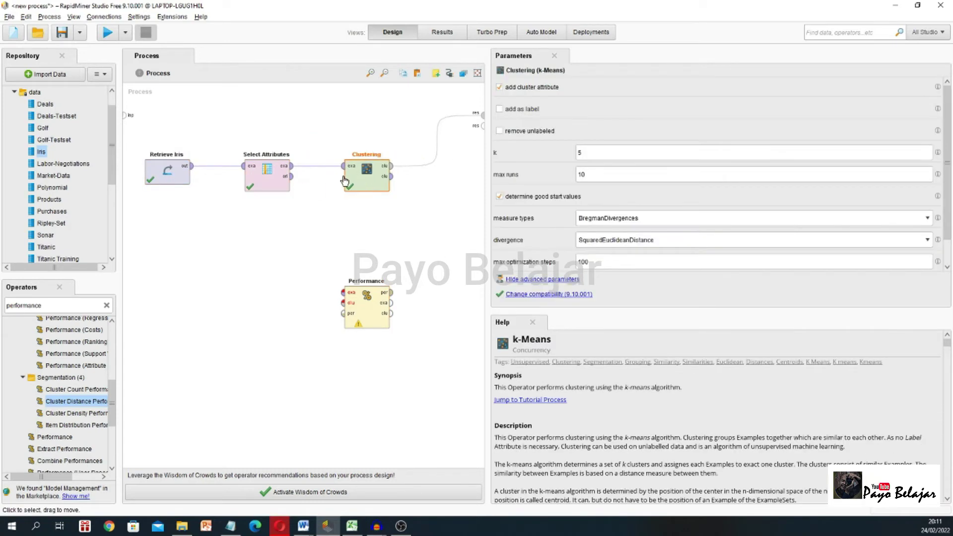
drag(488, 204, 709, 204)
Insert Performance on the connection between Clustering and the result port, with Davies Bouldin as its main criterion
drag(485, 320, 586, 177)
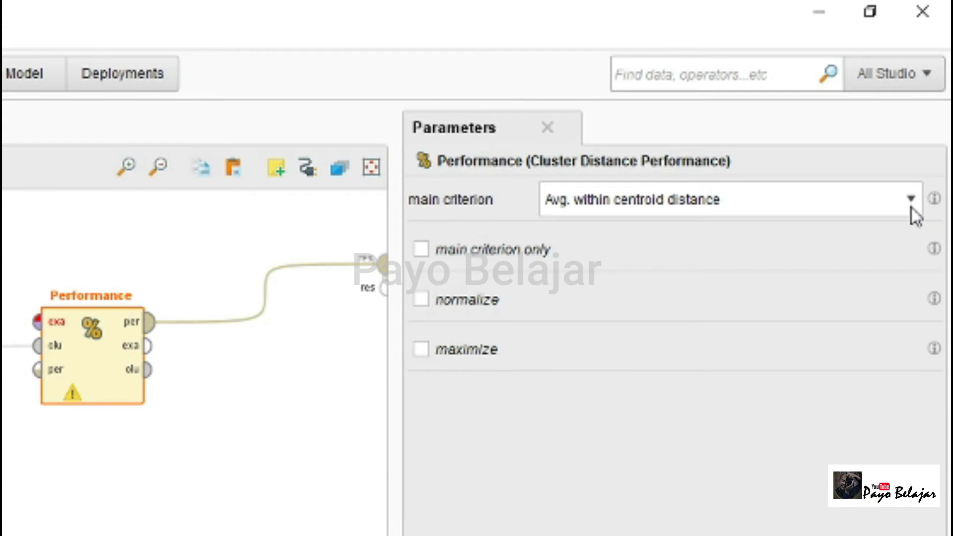
click(912, 208)
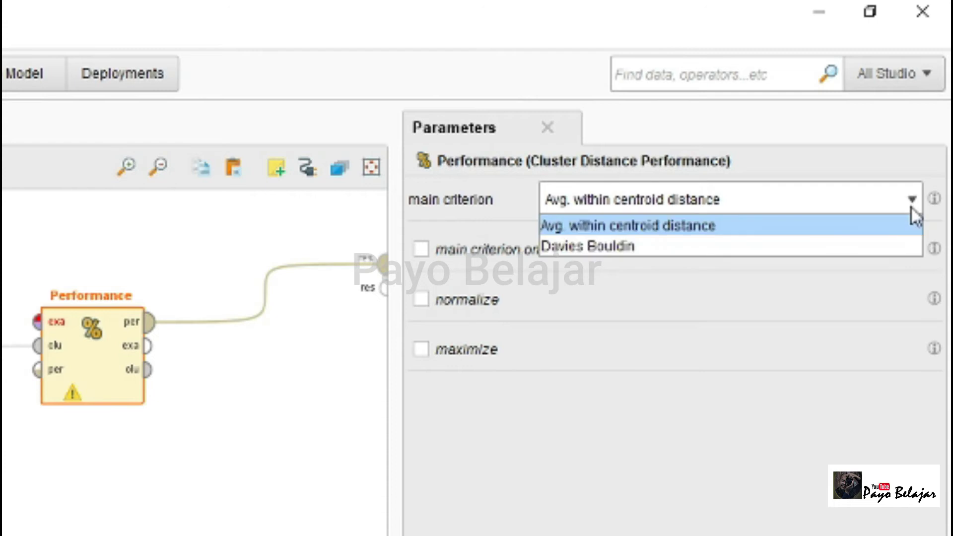
click(782, 245)
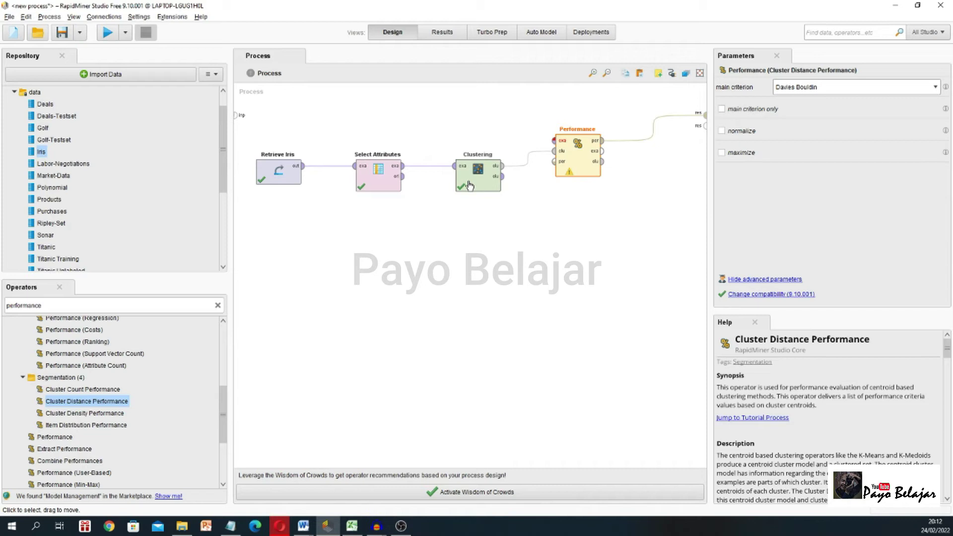
click(230, 526)
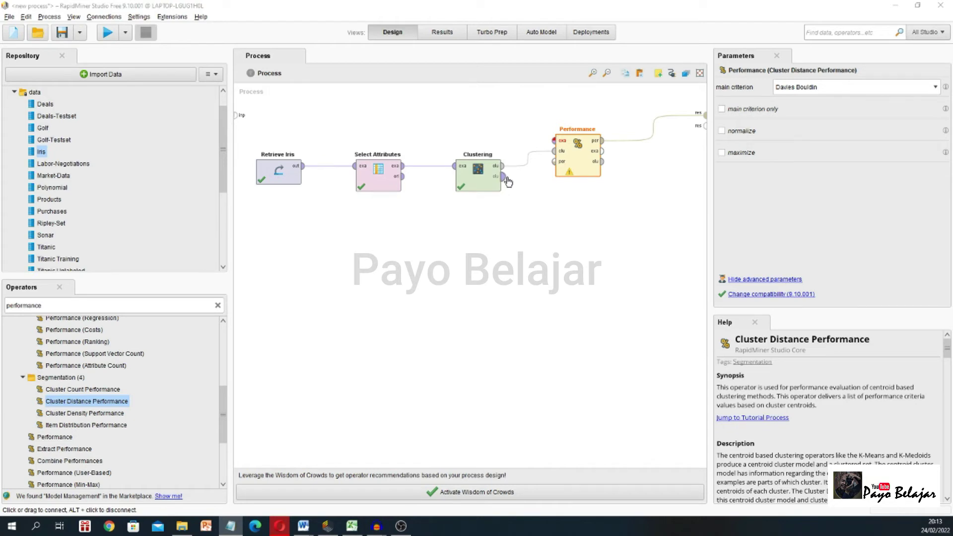
mouse_move(518, 176)
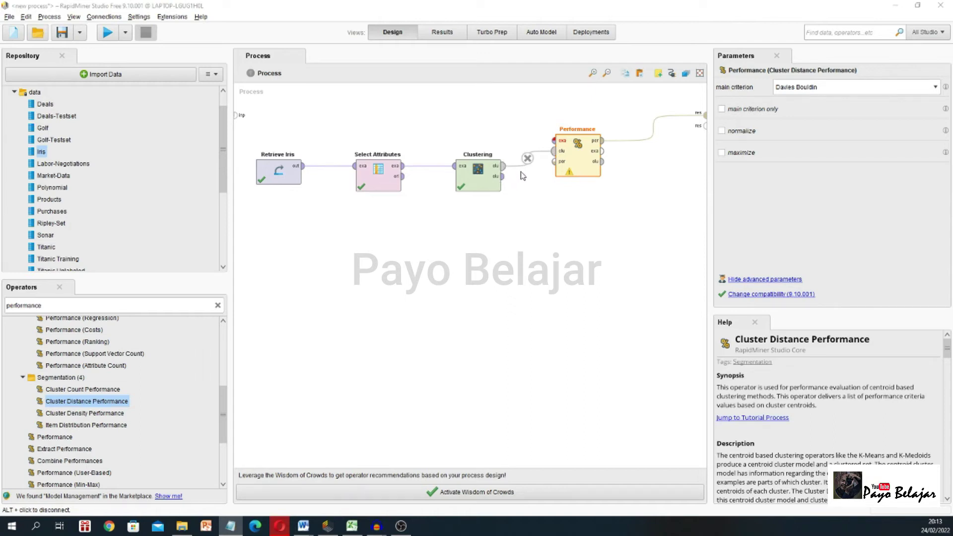
mouse_move(632, 143)
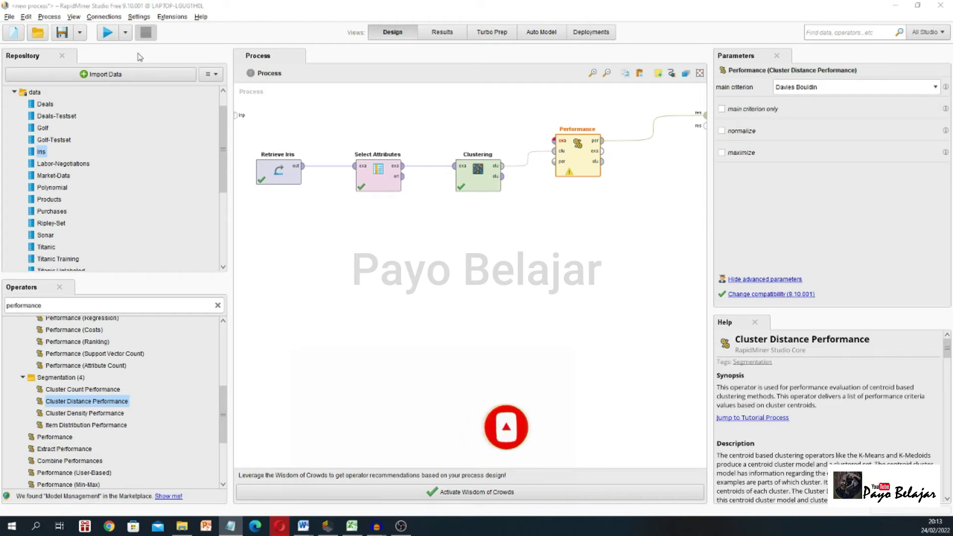
Try to run the process, align Clustering with Performance and connect Clustering's second clu output to Performance's exa input
click(109, 35)
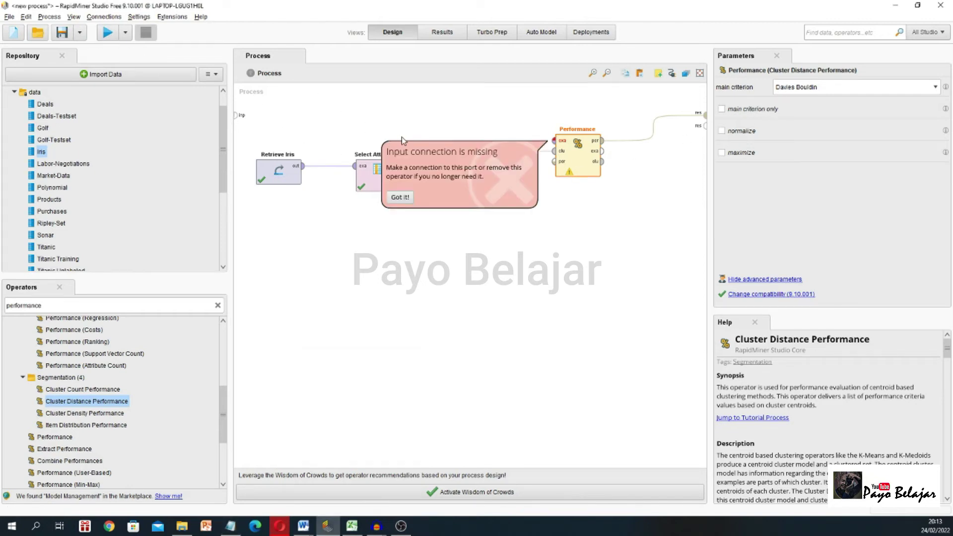
click(400, 198)
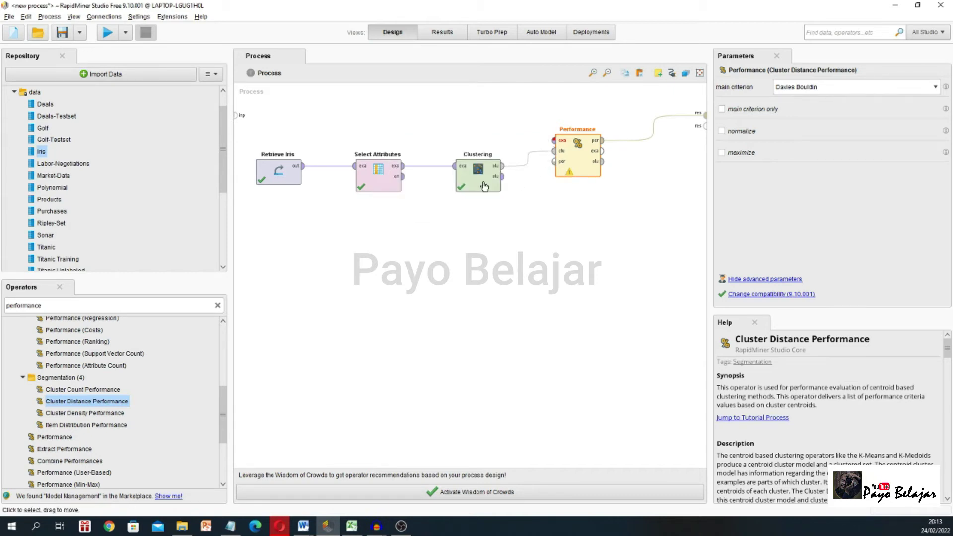
drag(501, 183, 503, 158)
click(503, 151)
click(554, 141)
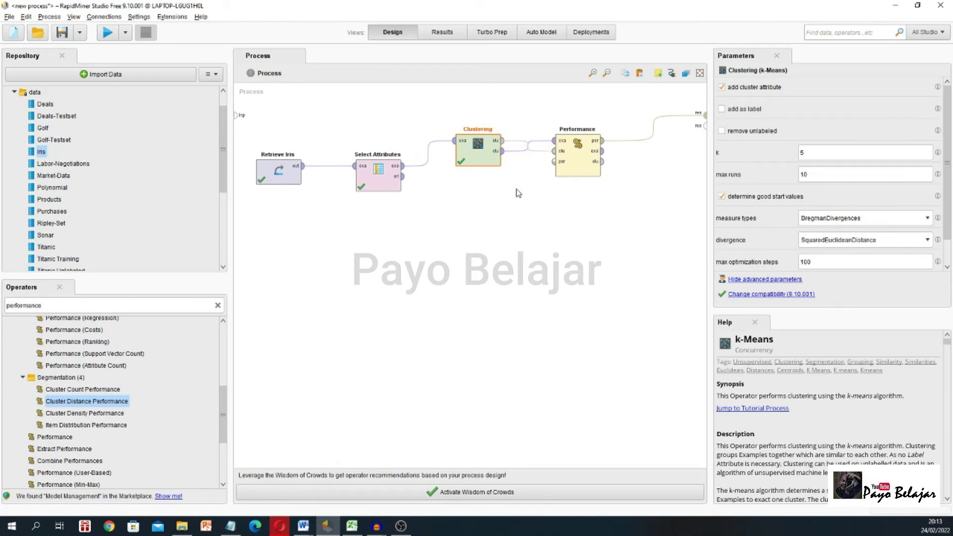
Run the process and show the Davies Bouldin criterion in the performance vector
click(107, 33)
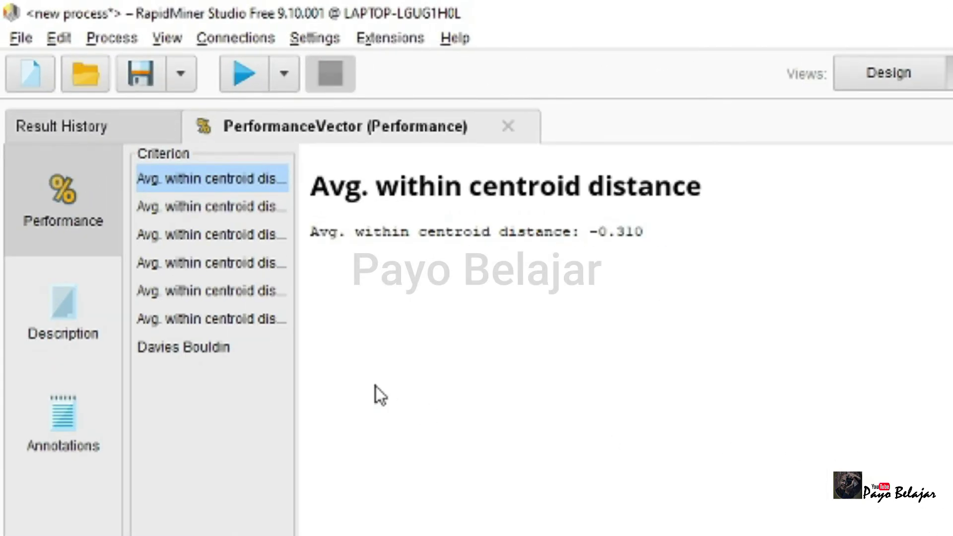
click(204, 350)
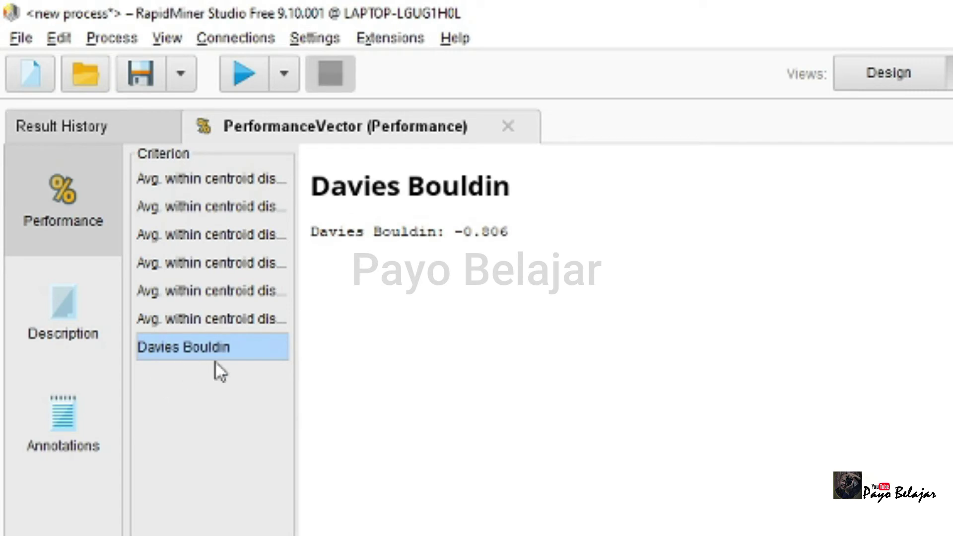
Return to the process design, search the operators for "kme" and place two more k-Means operators below the first Clustering
click(889, 73)
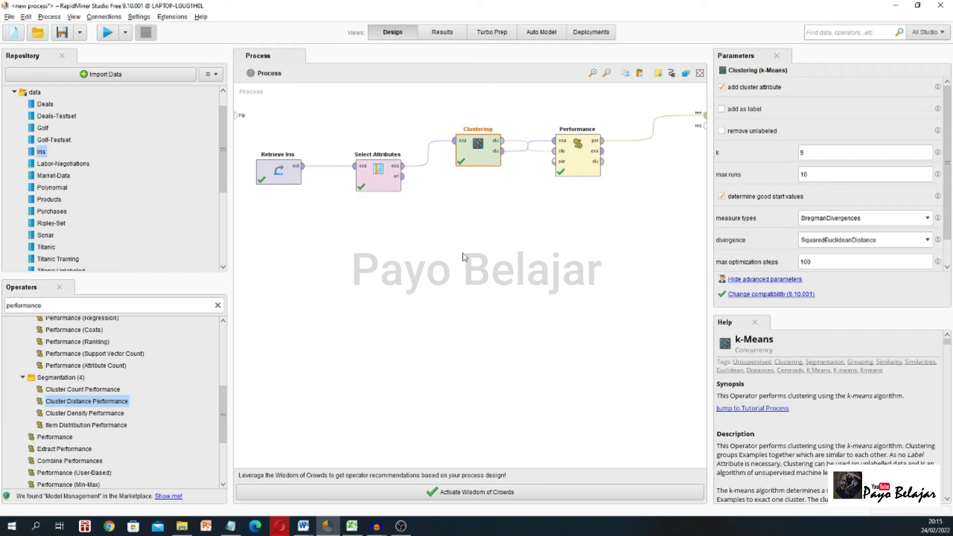
double_click(194, 306)
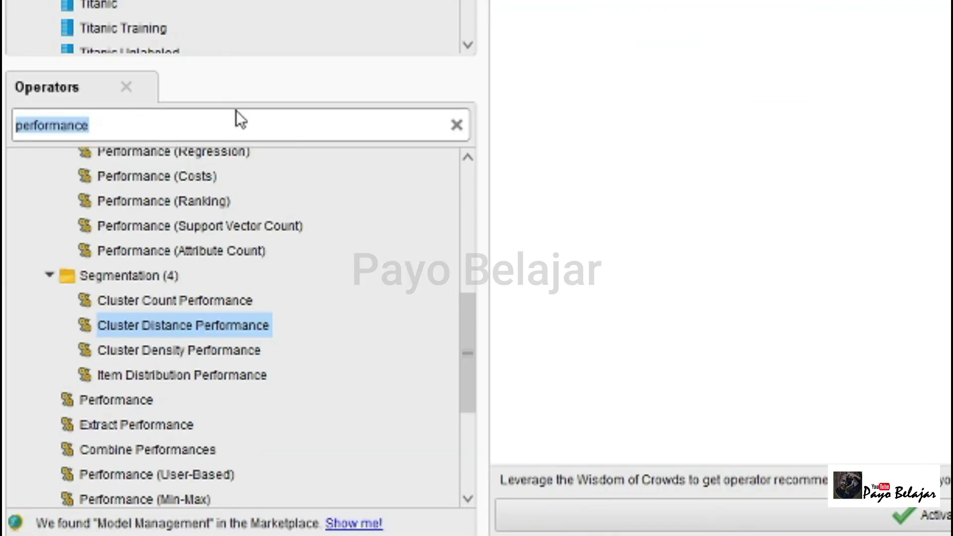
text(k)
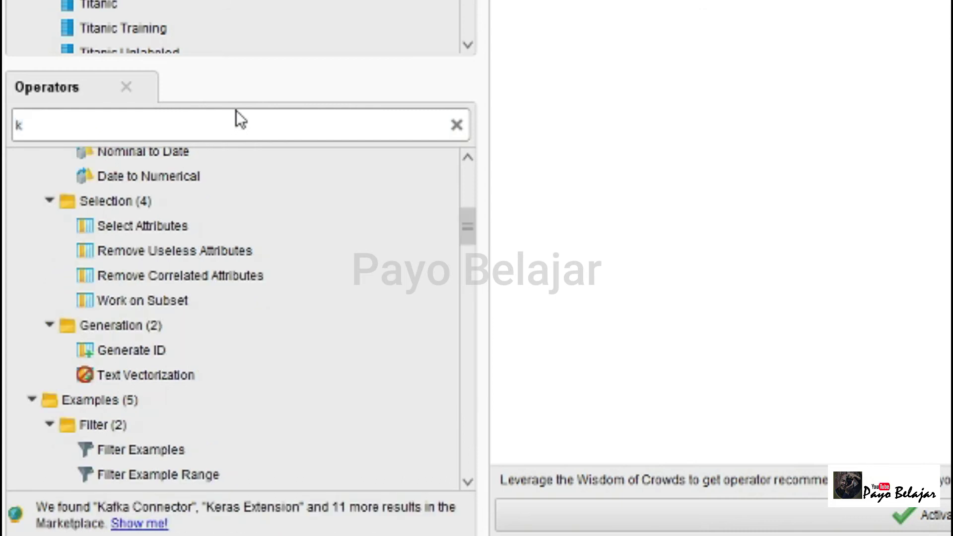
text(me)
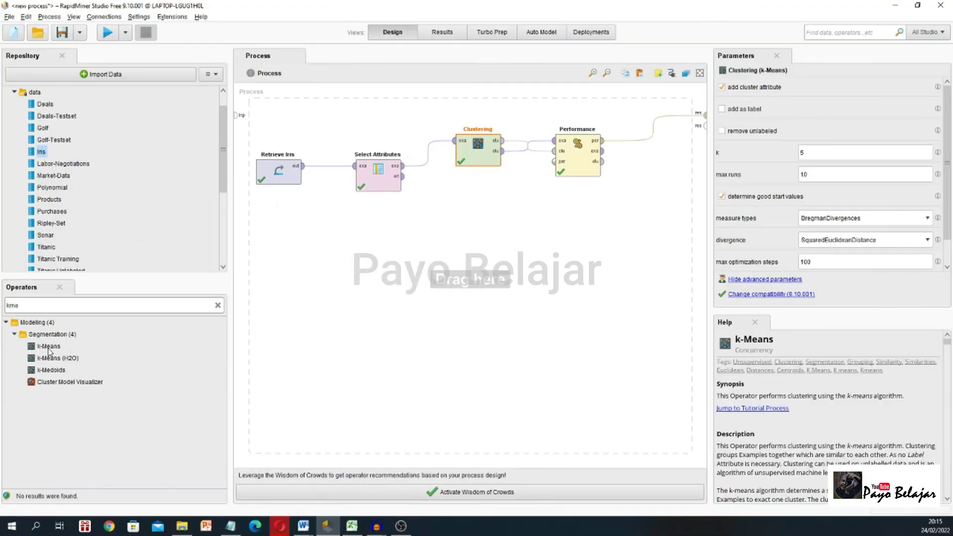
drag(49, 352, 484, 221)
drag(56, 347, 478, 318)
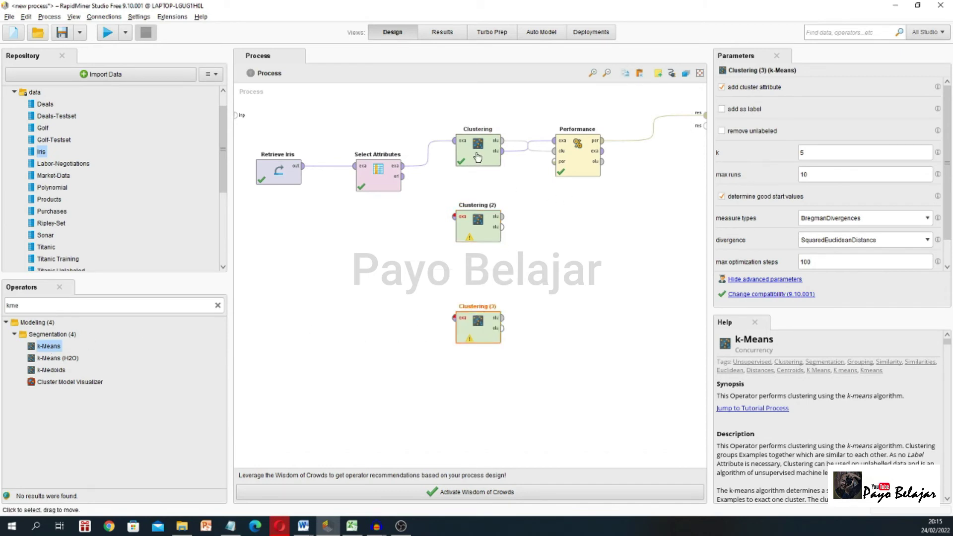
Move Select Attributes closer to Retrieve Iris and insert a Multiply operator on the connection between Select Attributes and Clustering
drag(370, 181, 337, 182)
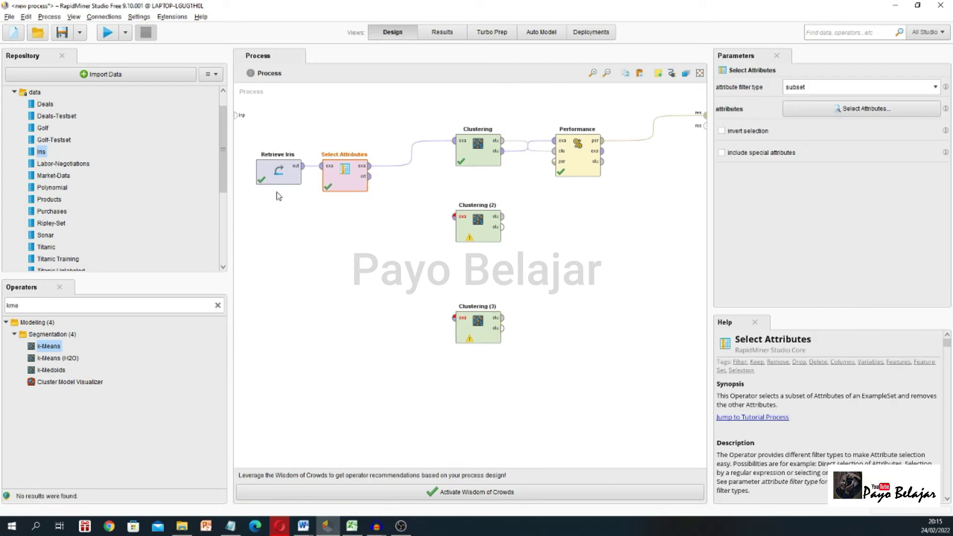
click(271, 181)
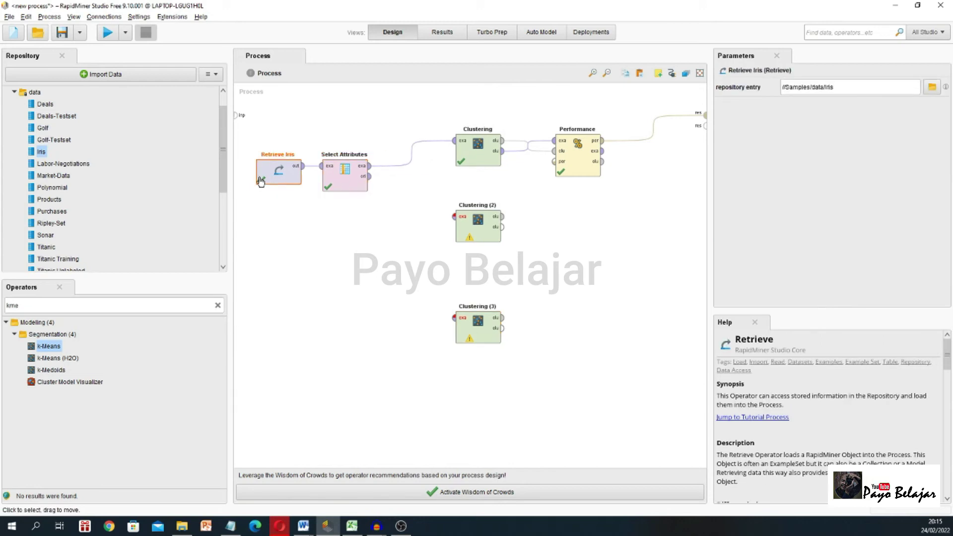
double_click(125, 303)
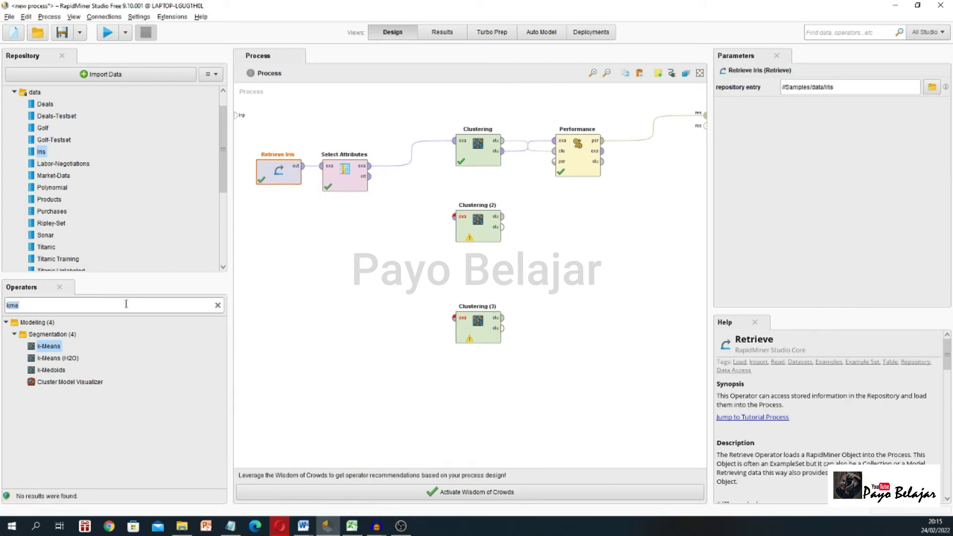
text(multiply)
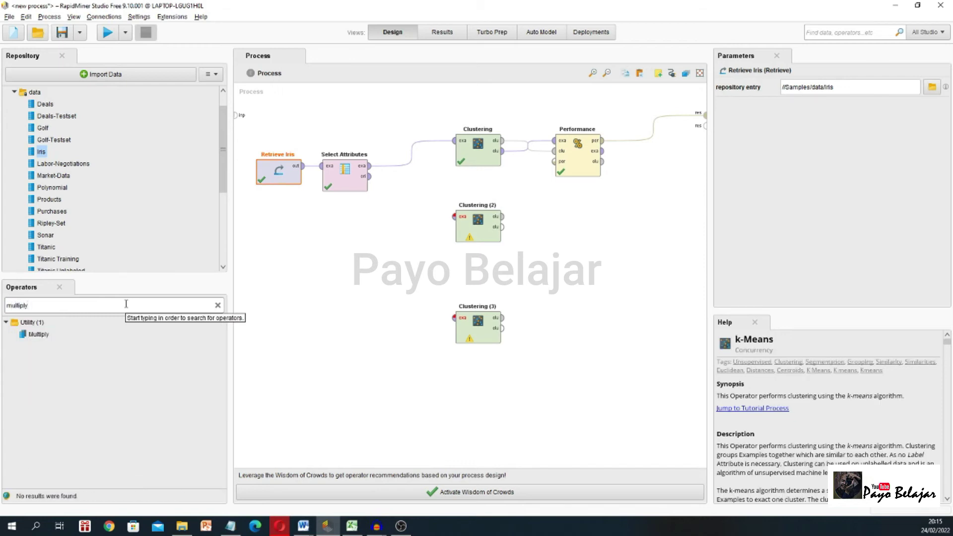
drag(39, 334, 272, 276)
drag(420, 174, 419, 134)
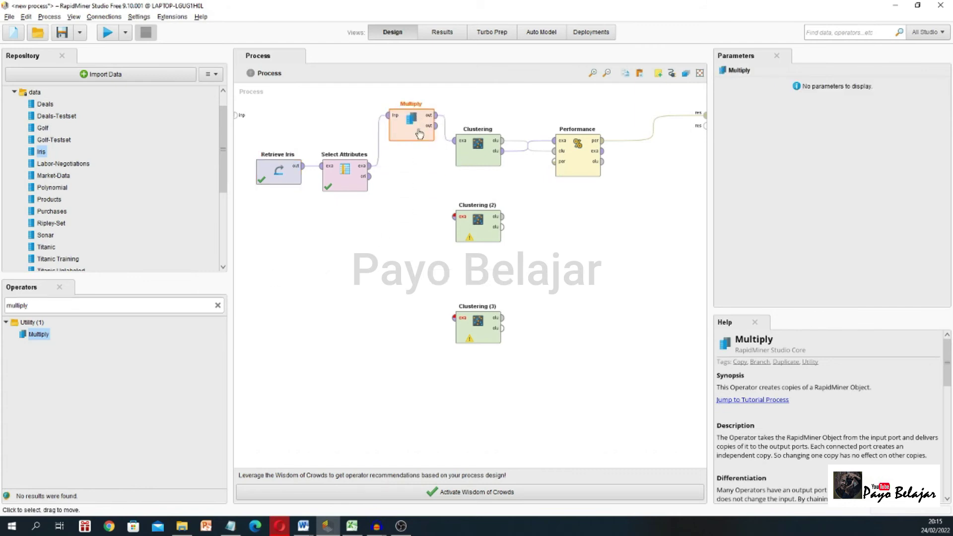
Set k to 3 for Clustering, 5 for Clustering (2) and 7 for Clustering (3)
click(480, 148)
double_click(814, 154)
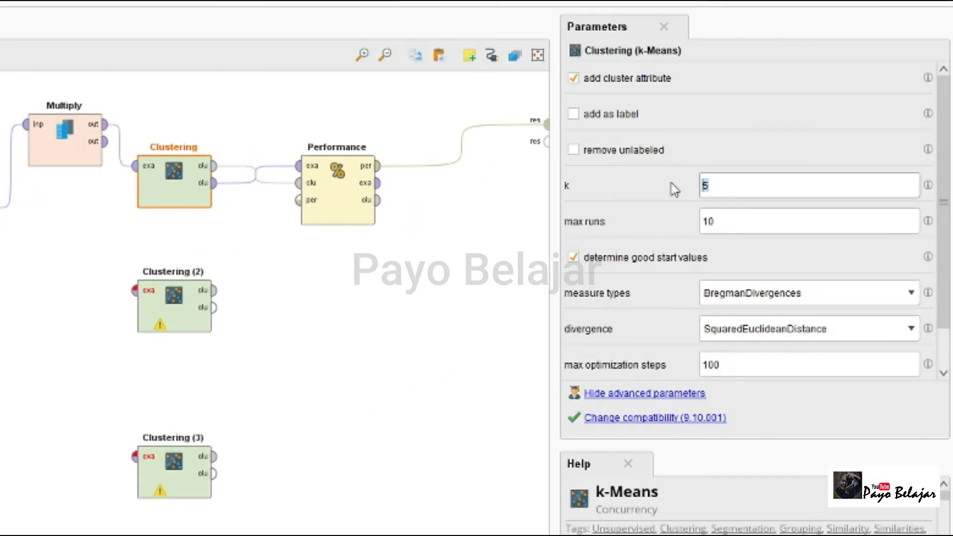
text(3)
click(175, 331)
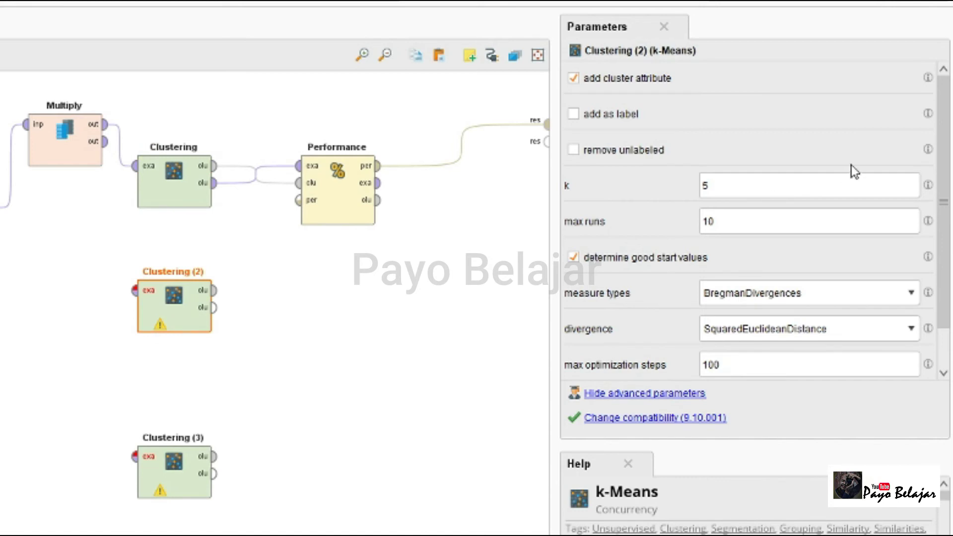
double_click(713, 180)
click(160, 479)
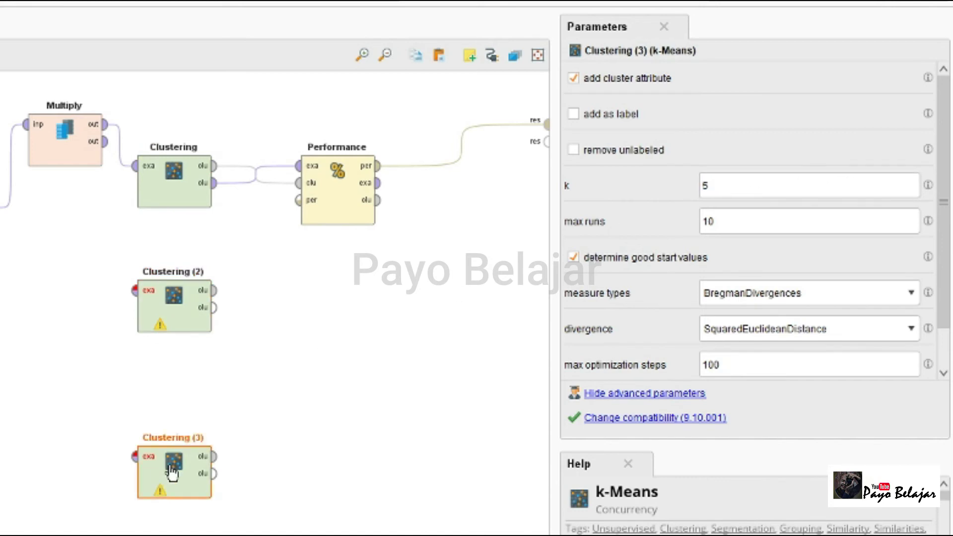
double_click(733, 187)
text(7)
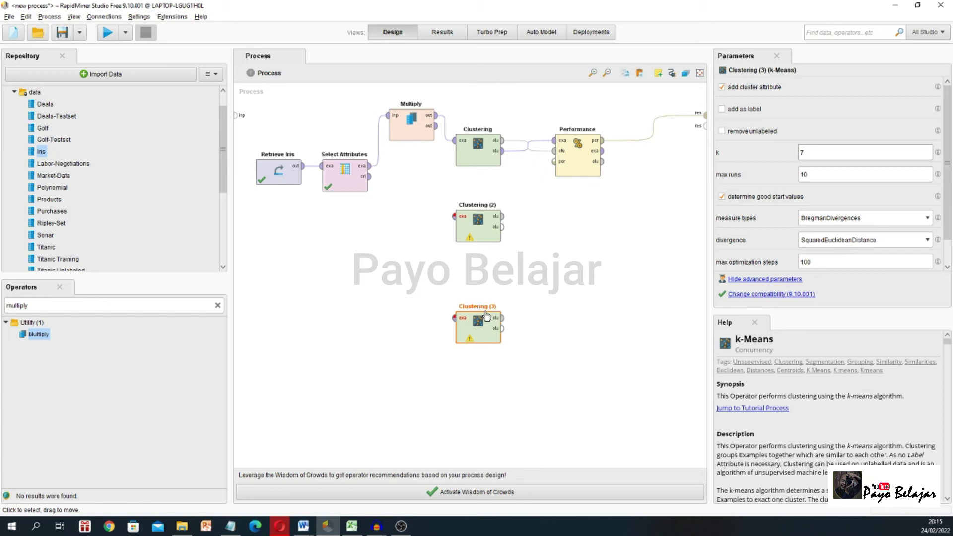
Connect two further outputs of Multiply to the example inputs of Clustering (2) and Clustering (3)
click(436, 126)
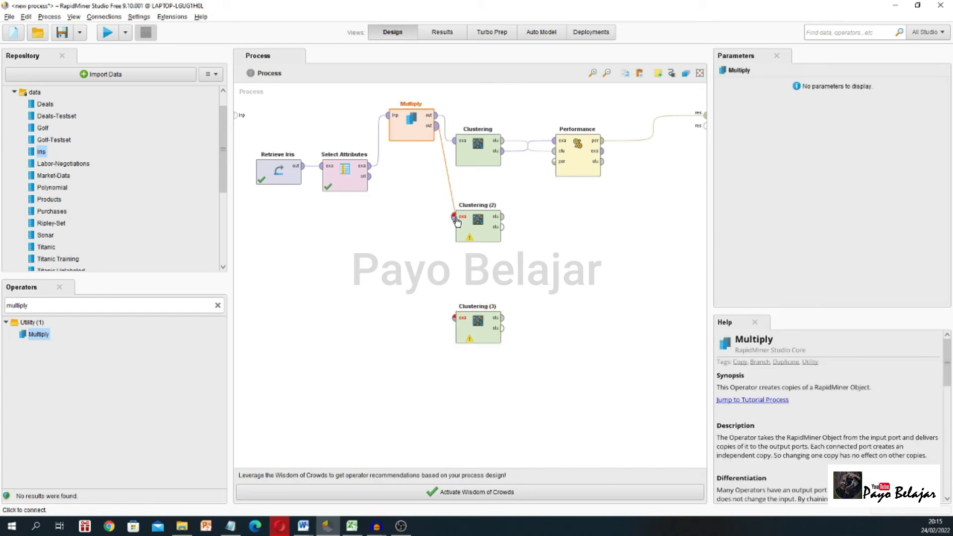
click(455, 217)
click(436, 136)
click(455, 318)
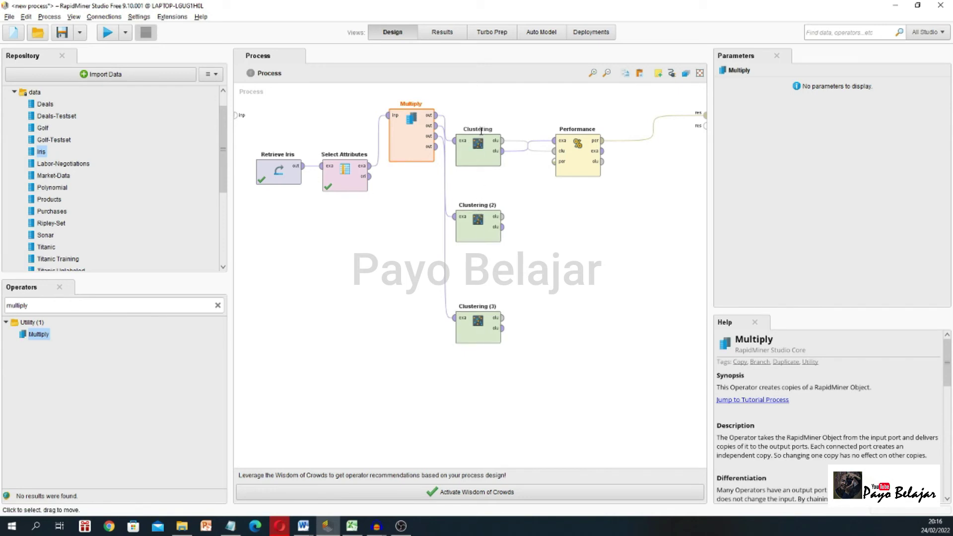
Rename the first Clustering operator as "Clustering k-3"
click(479, 147)
right_click(480, 148)
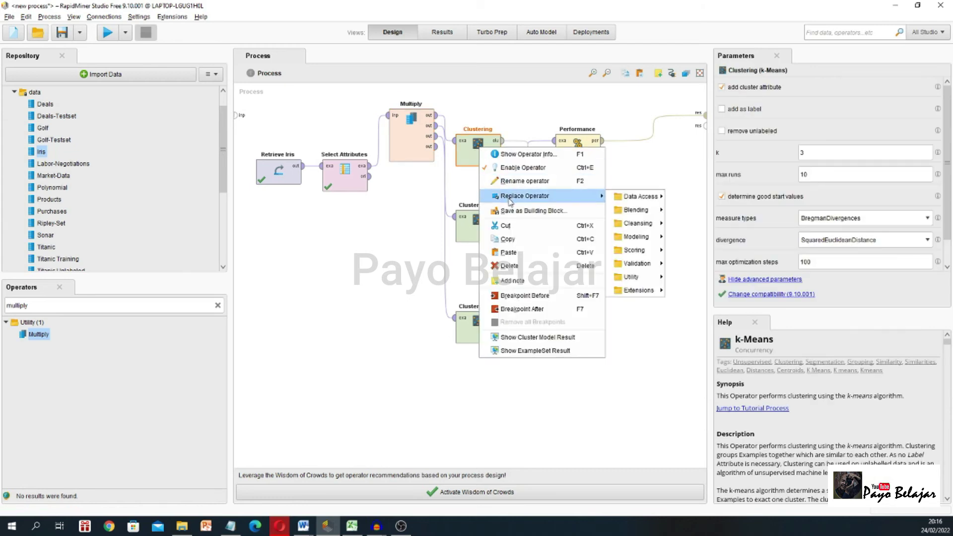
key(Escape)
key(End)
text(k)
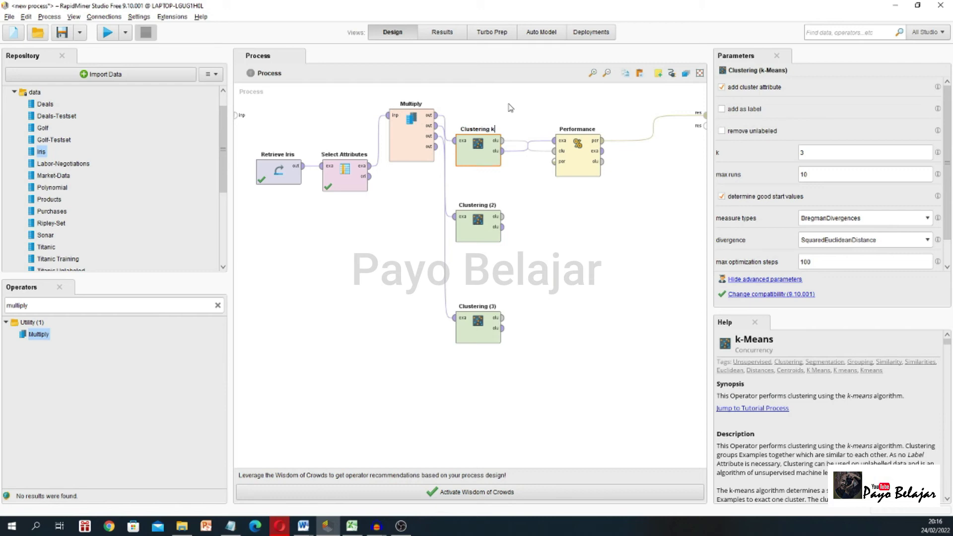
text(-3)
Rename the Clustering (2) operator as "Clustering k-5"
click(482, 207)
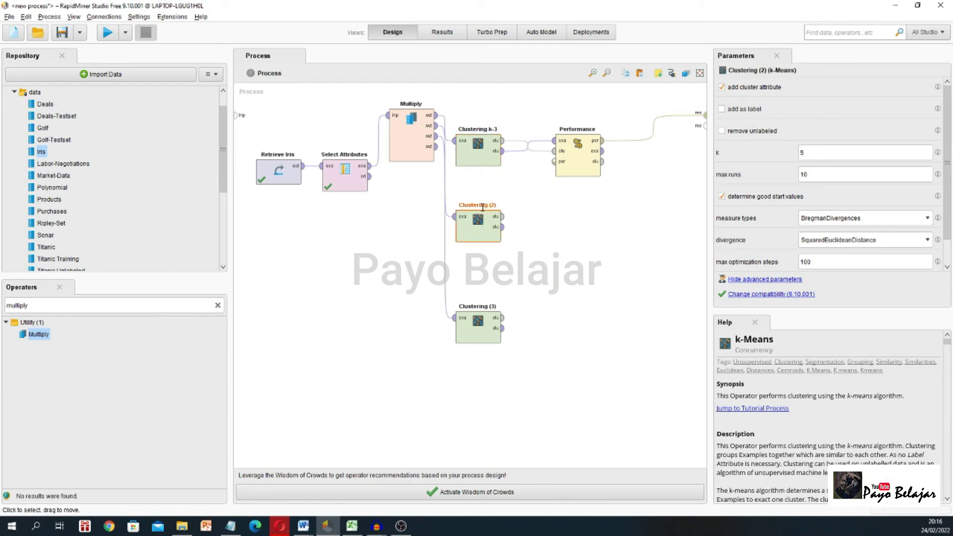
right_click(483, 206)
click(510, 242)
click(493, 204)
key(BackSpace)
key(BackSpace)
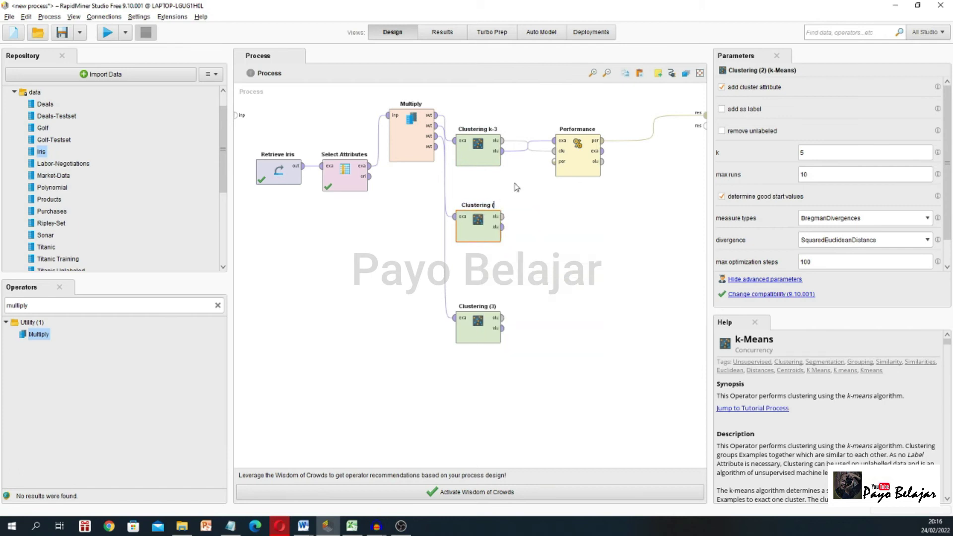
key(BackSpace)
text(k-5)
Rename the Clustering (3) operator as "Clustering k-7"
click(480, 305)
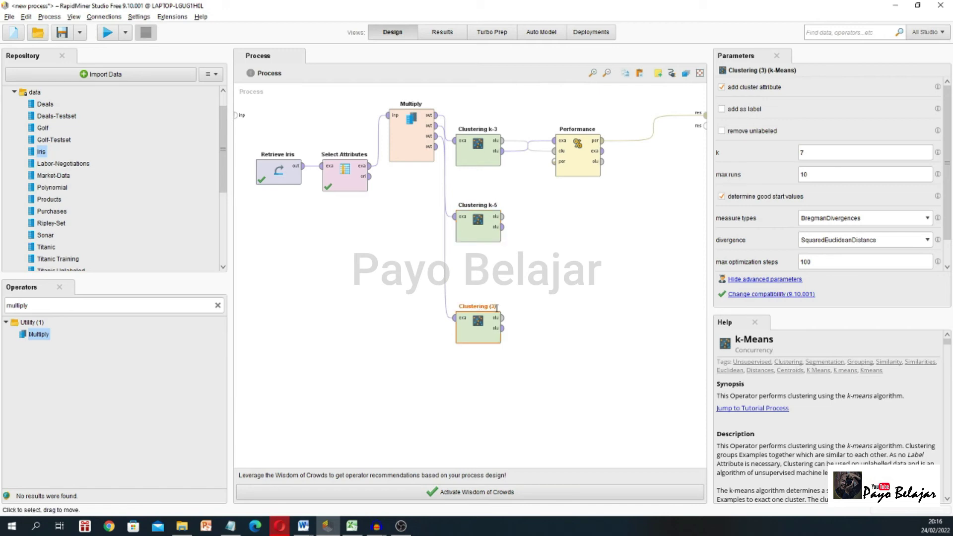
right_click(496, 306)
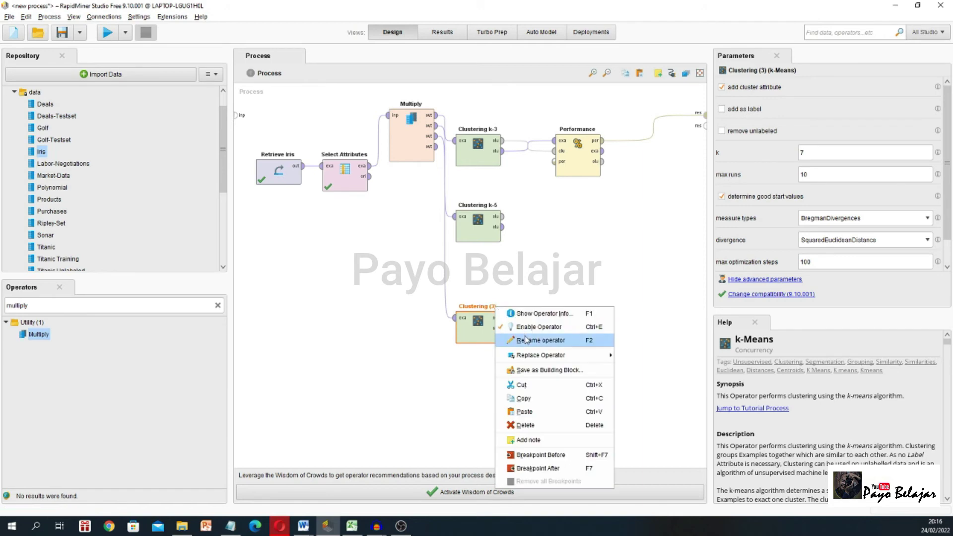
click(519, 339)
key(BackSpace)
key(BackSpace)
key(BackSpace)
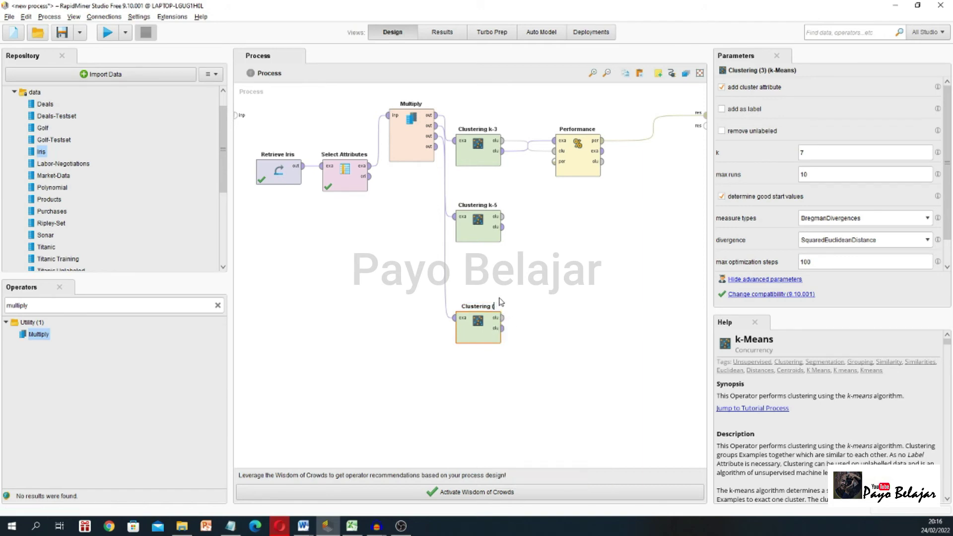
text(k-7)
Search the operators for "performa" and place two Cluster Distance Performance operators, one beside Clustering k-5 and one beside Clustering k-7
click(114, 304)
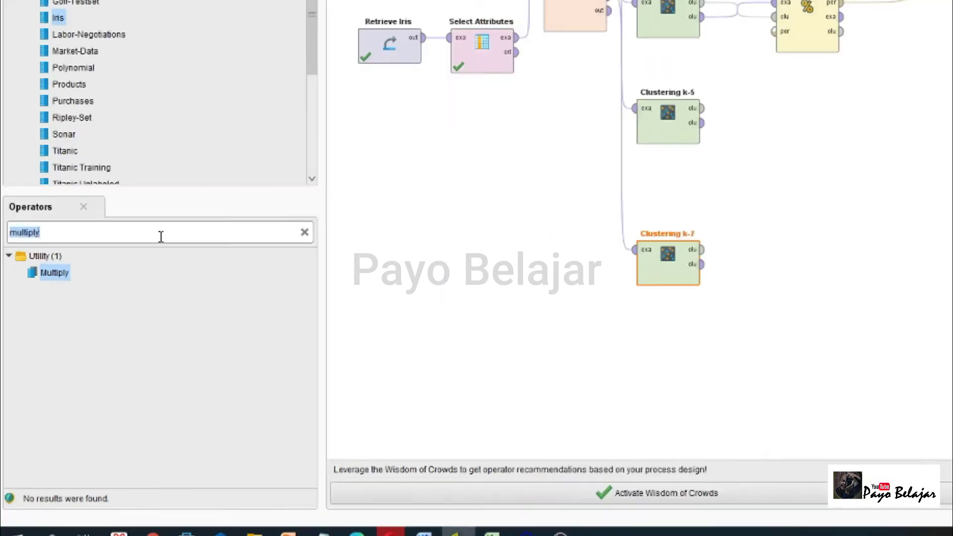
text(performa)
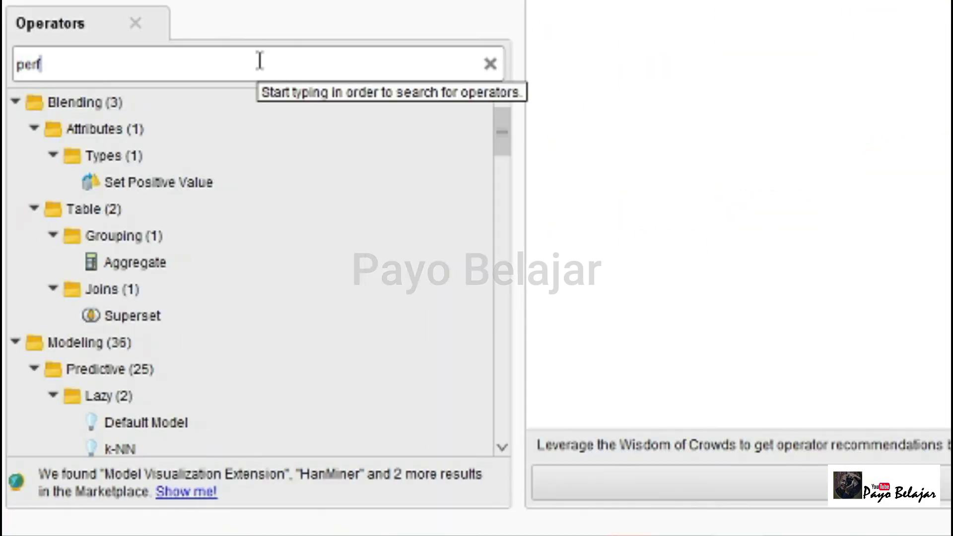
scroll(281, 269, down, 5)
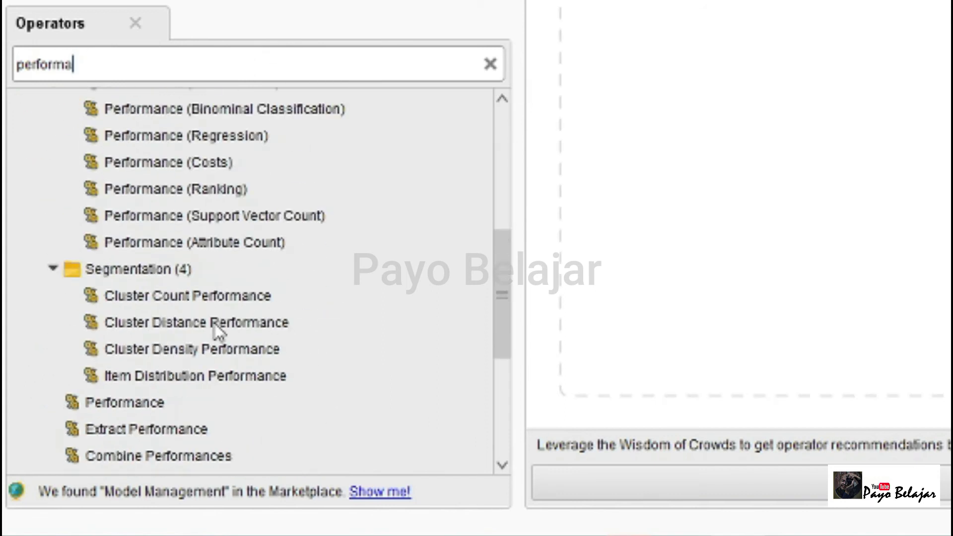
double_click(213, 325)
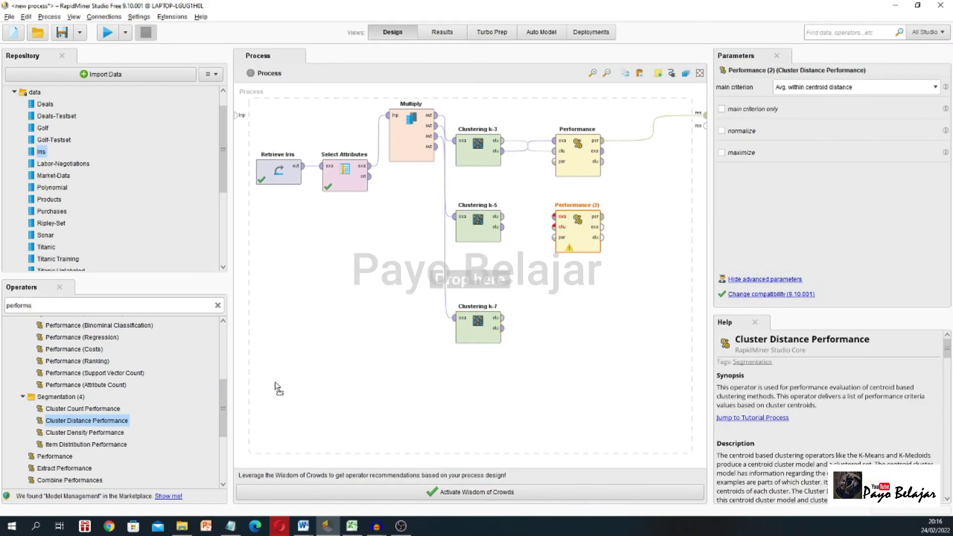
drag(275, 383, 570, 330)
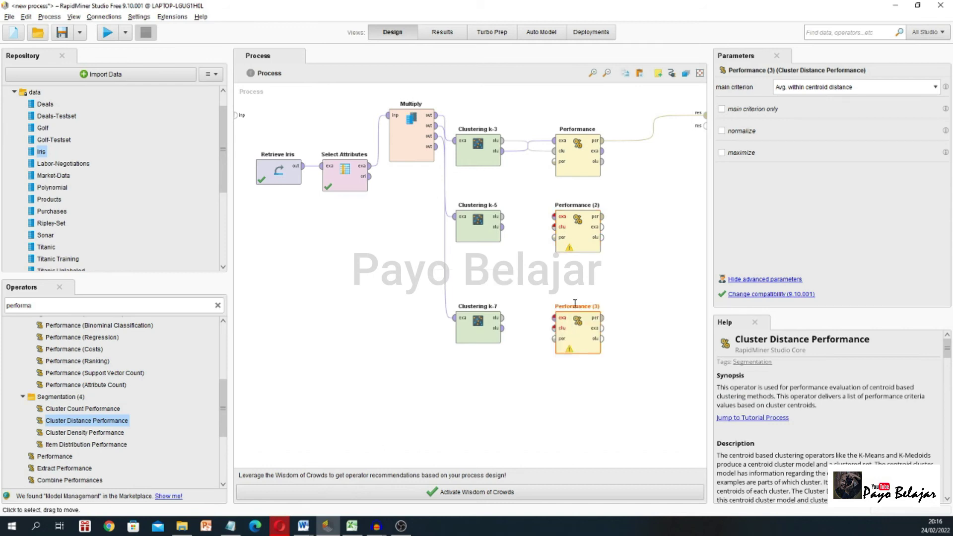
Connect the cluster model and clustered set outputs of Clustering k-5 to Performance (2) and those of Clustering k-7 to Performance (3)
click(485, 221)
click(503, 227)
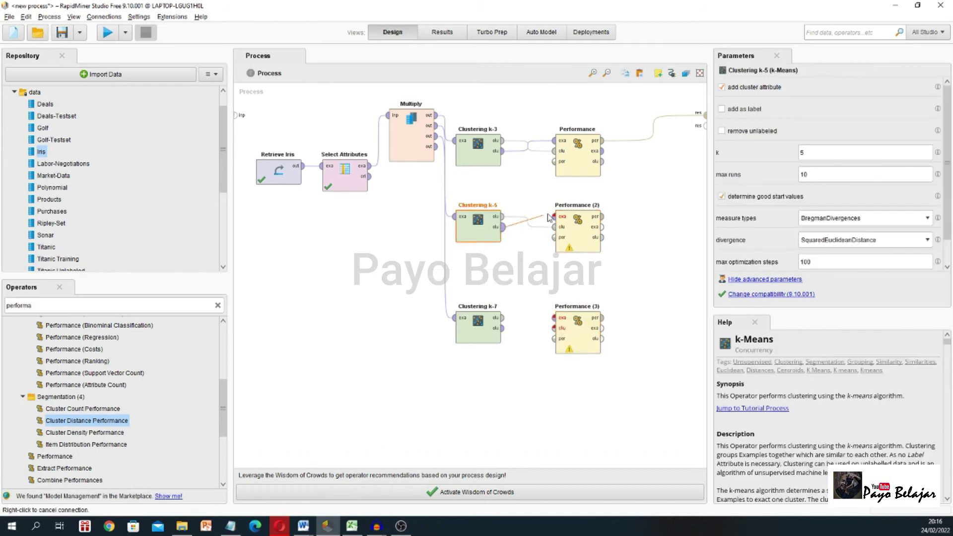
click(555, 227)
click(503, 329)
click(554, 328)
click(503, 328)
click(554, 318)
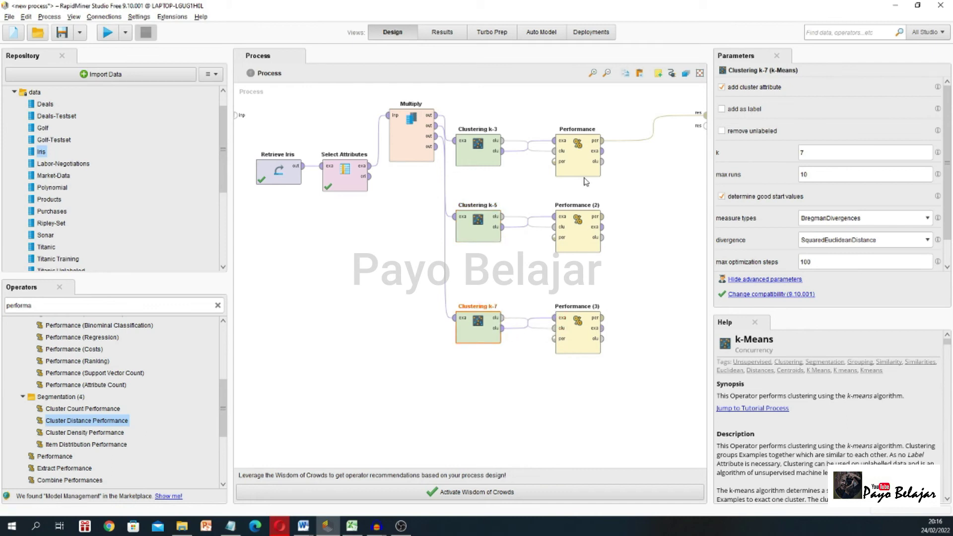
Set the main criterion of Performance (2) and Performance (3) to Davies Bouldin, matching the first Performance operator
click(594, 172)
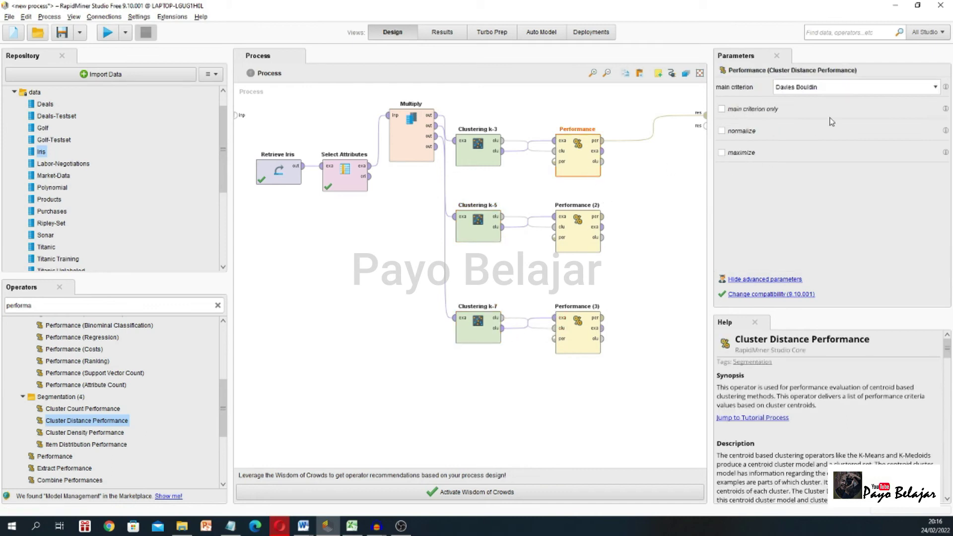
click(579, 233)
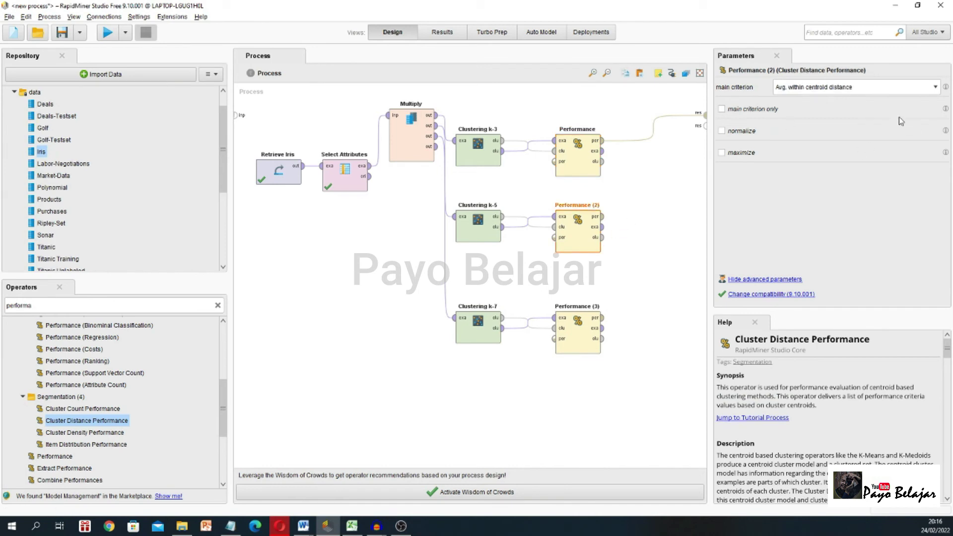
click(898, 91)
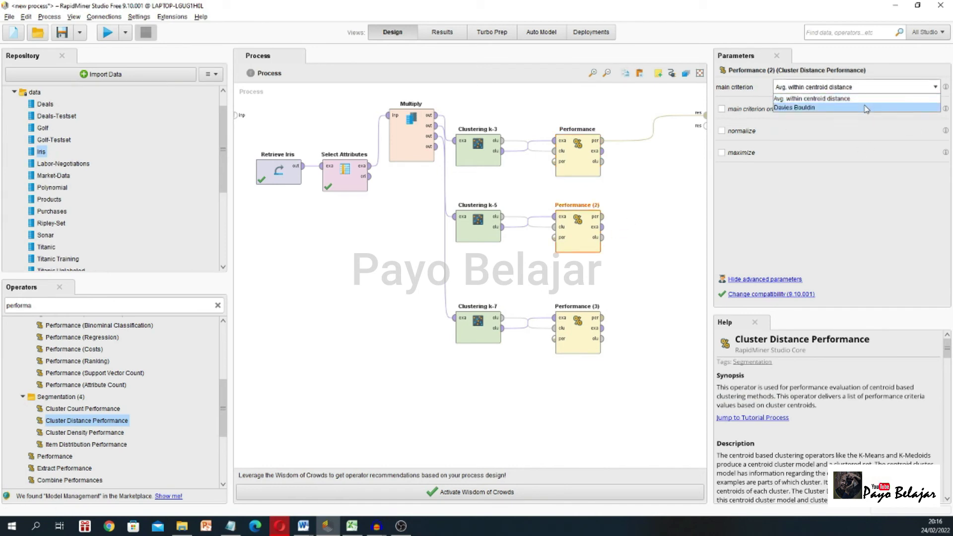
click(867, 108)
click(579, 340)
click(819, 88)
click(820, 106)
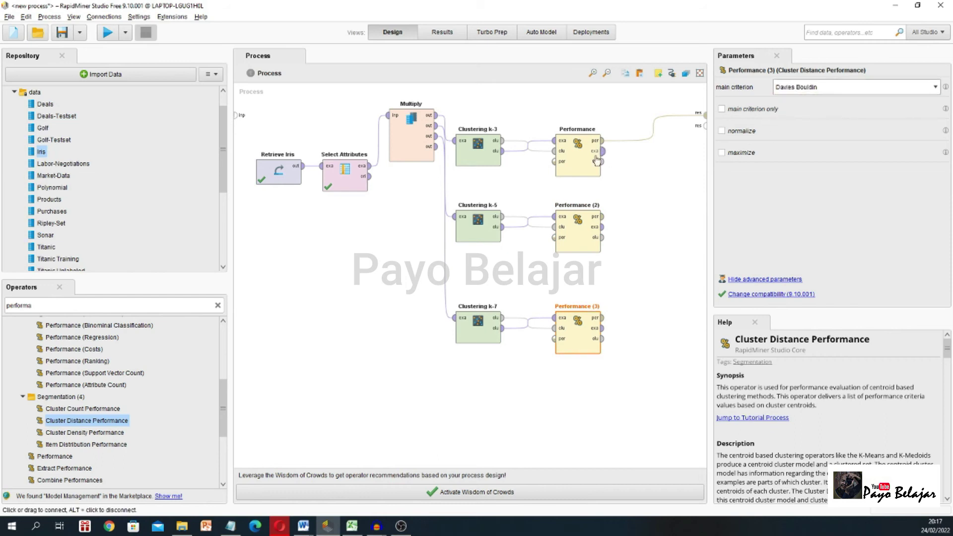
Rename the first Performance operator as "Performance k-3"
click(576, 130)
right_click(575, 130)
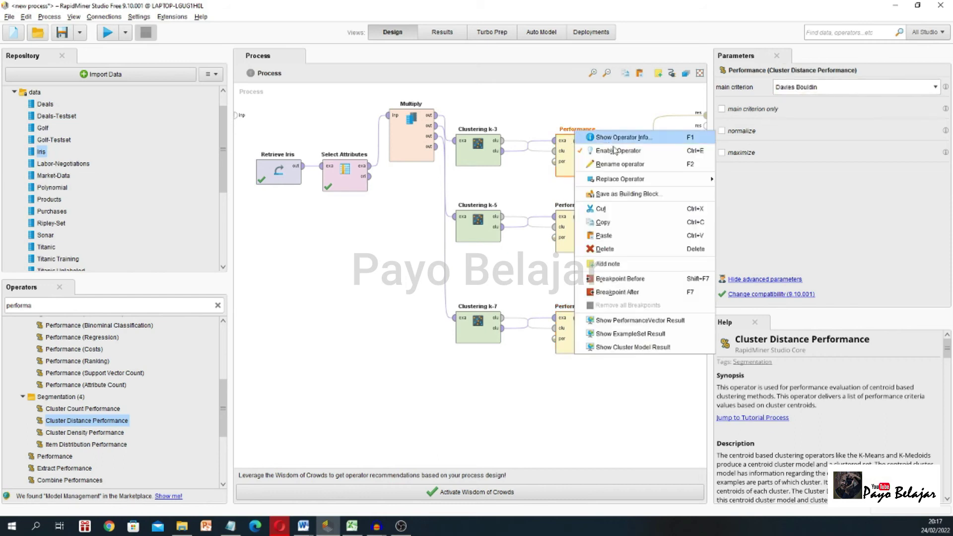
click(638, 170)
key(Return)
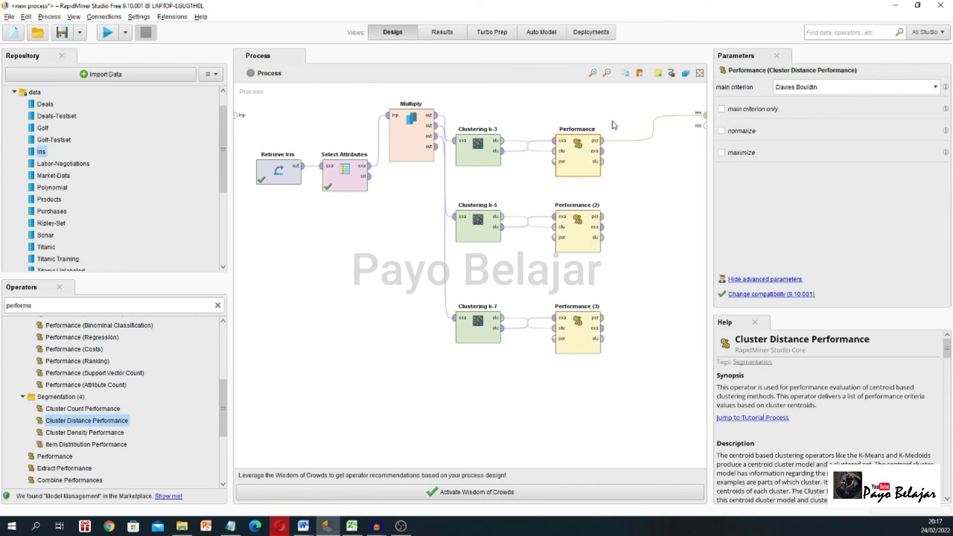
text(k-3)
key(Return)
Rename the Performance (2) operator as "Performance k-5"
click(584, 204)
right_click(586, 204)
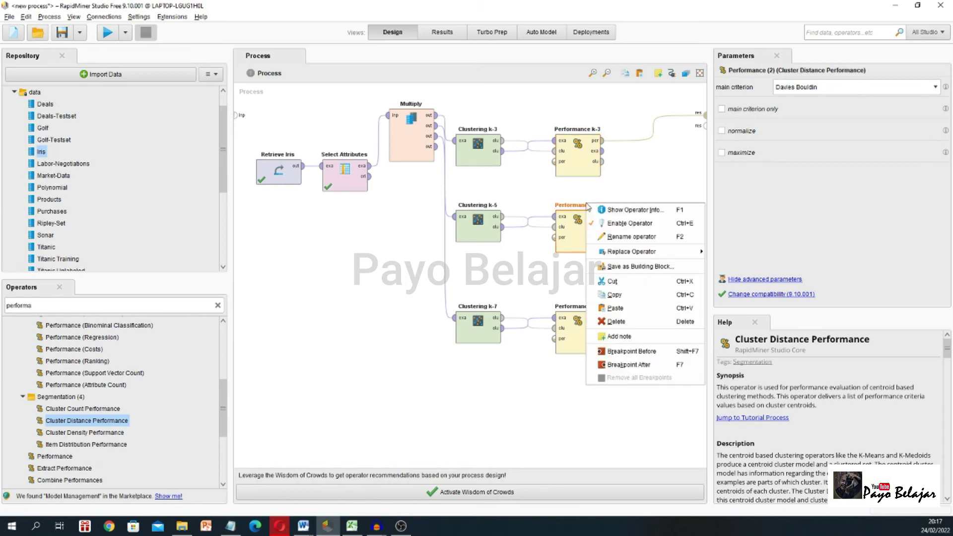
click(619, 237)
key(BackSpace)
key(BackSpace)
key(BackSpace)
text(k-5)
key(Return)
Rename the Performance (3) operator as "Performance k-7"
click(580, 308)
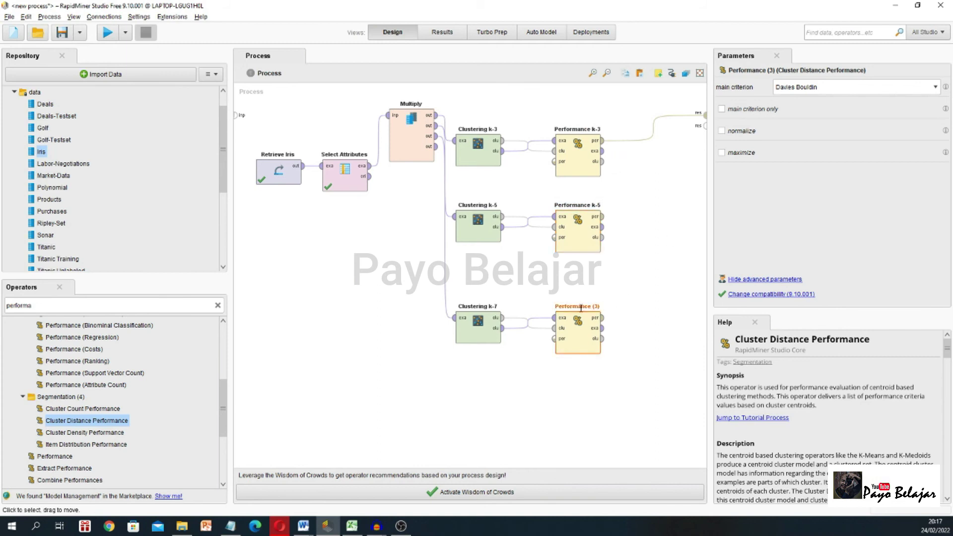
right_click(580, 309)
click(623, 342)
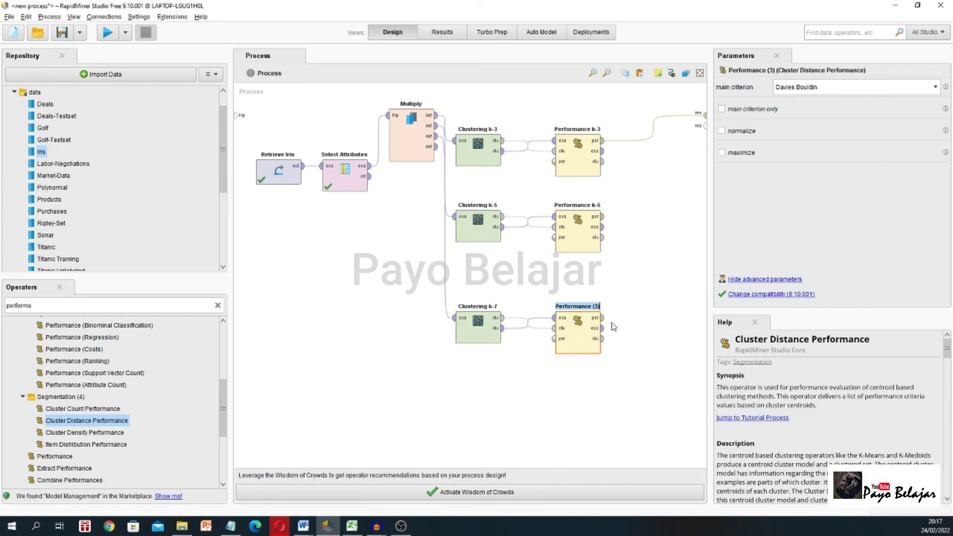
key(BackSpace)
key(BackSpace)
key(BackSpace)
text(k-7)
Connect the performance outputs of Performance k-5 and Performance k-7 to the process result ports and run the process
click(602, 219)
click(602, 317)
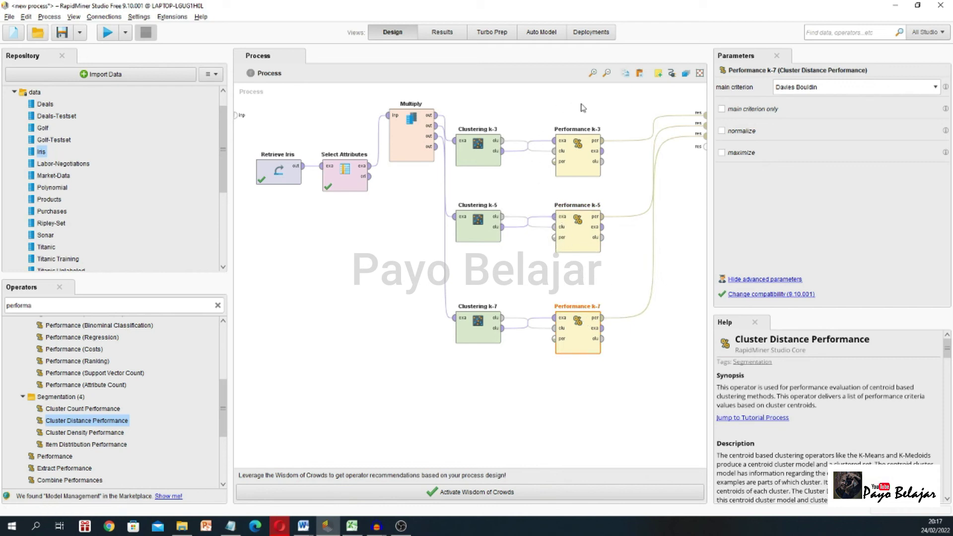
mouse_move(514, 145)
mouse_move(560, 162)
click(107, 35)
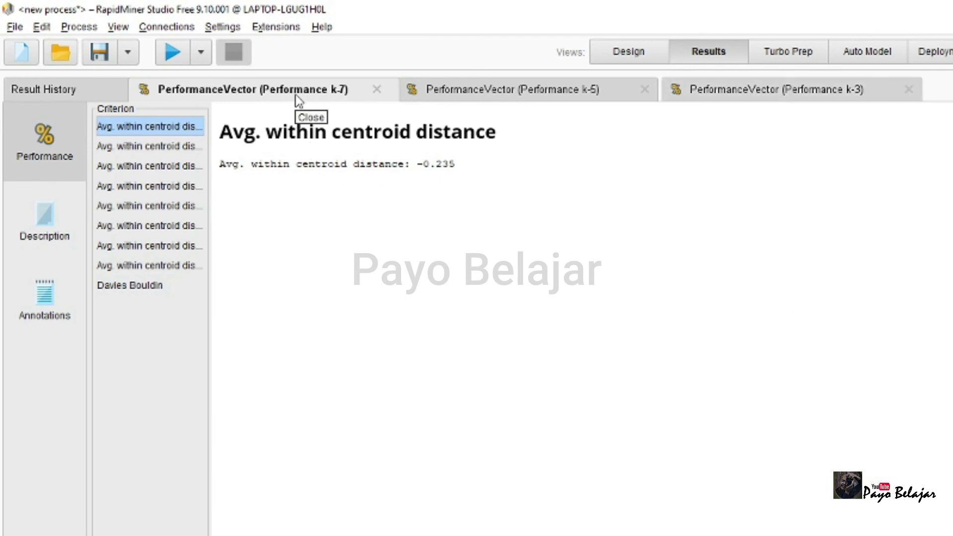
Show the Davies Bouldin criterion in the performance vectors for k-7, k-5 and k-3, and return to the process design
click(145, 290)
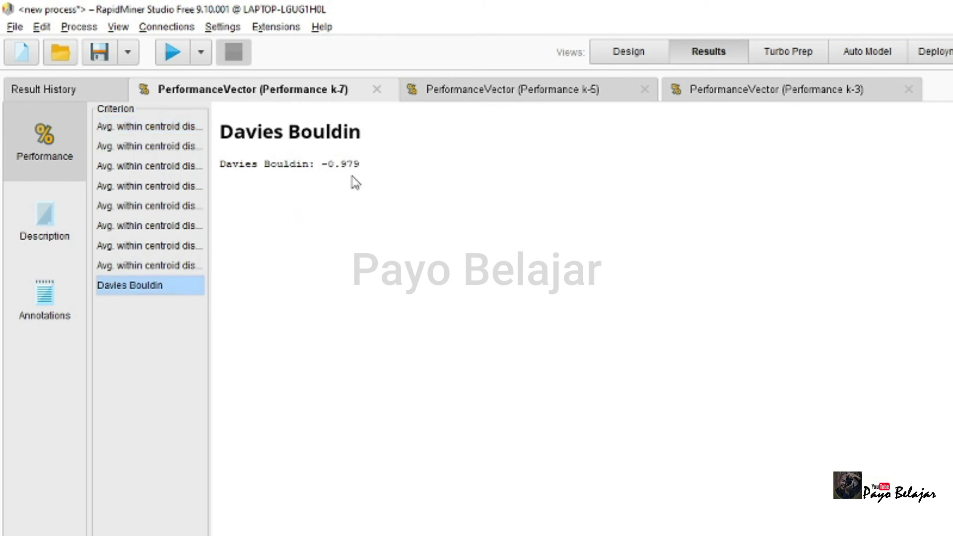
click(531, 94)
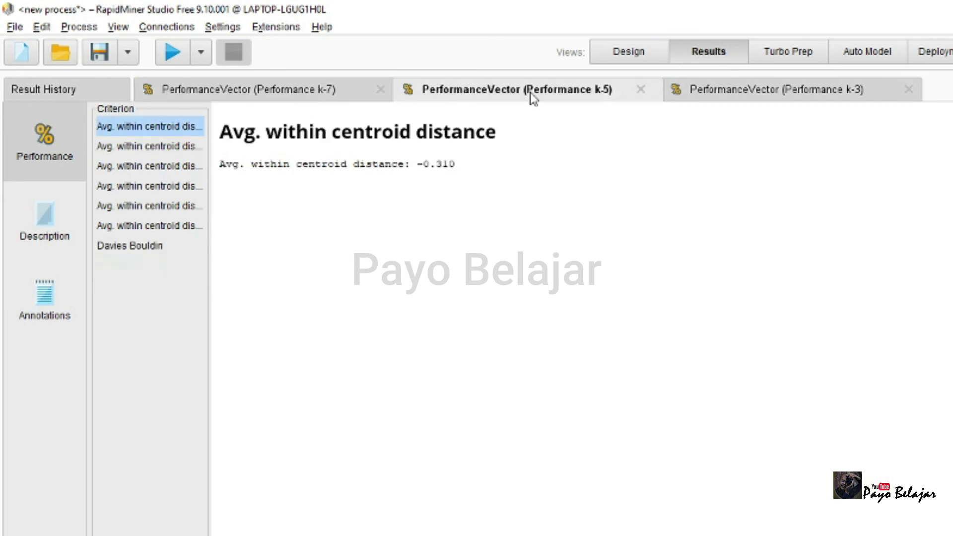
click(149, 247)
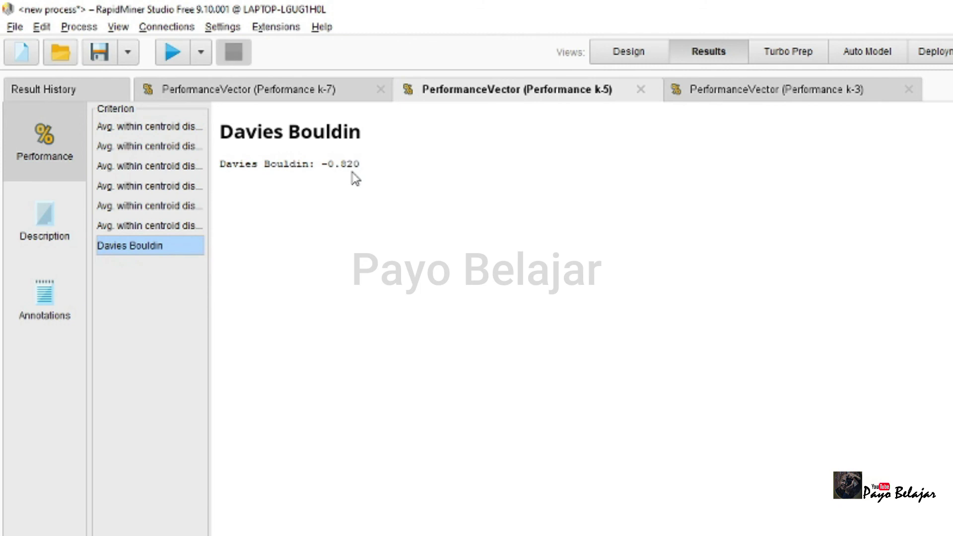
click(741, 99)
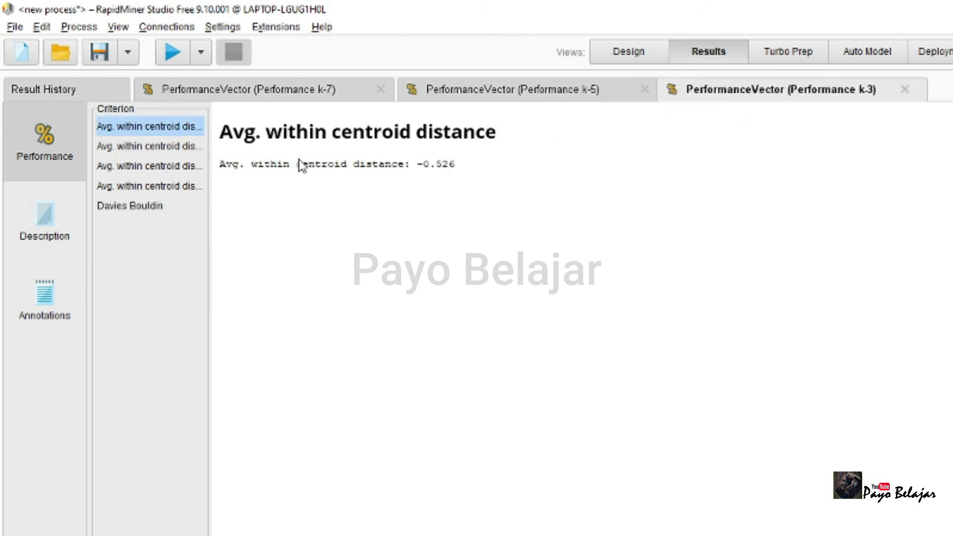
click(139, 211)
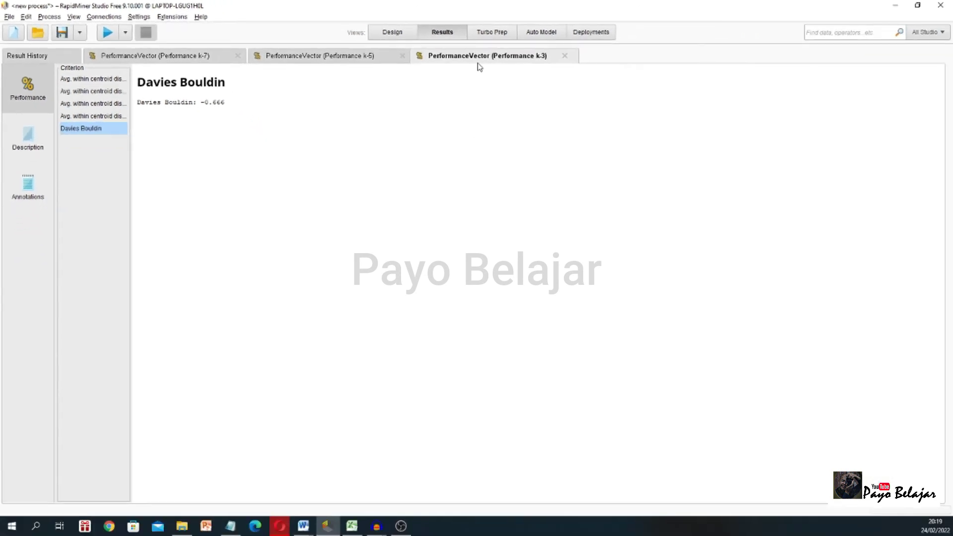
click(400, 35)
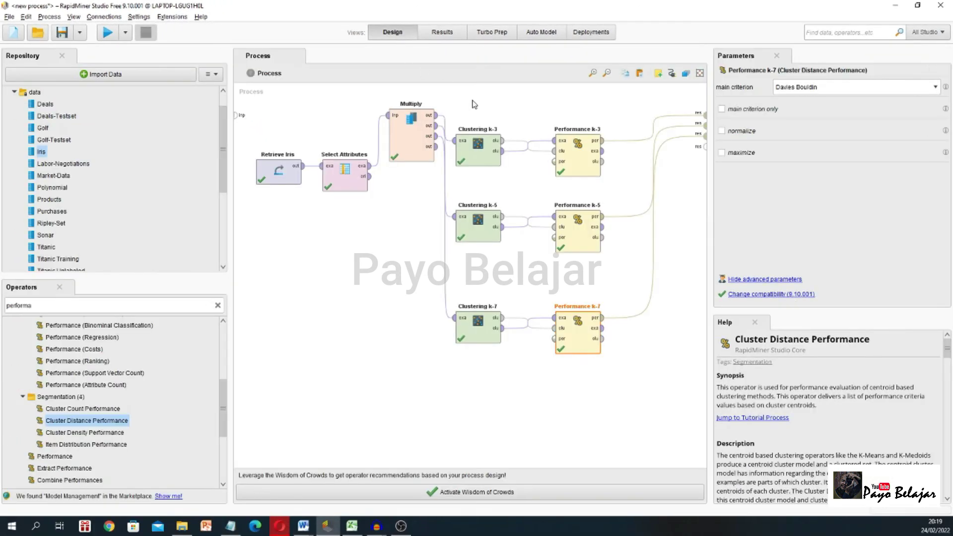